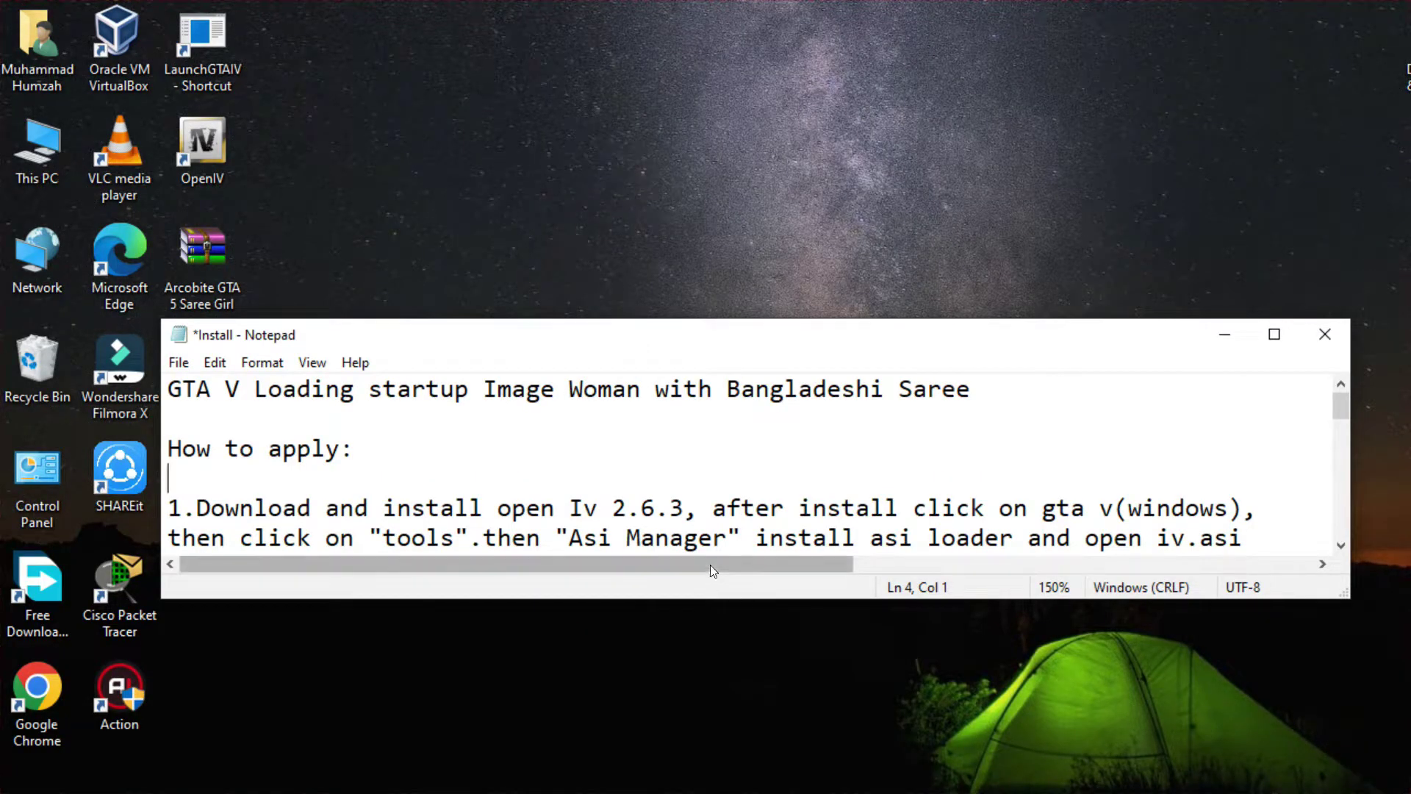
Read the Notepad notes' title, How to apply heading and the install-OpenIV step.
drag(169, 388, 978, 388)
click(980, 387)
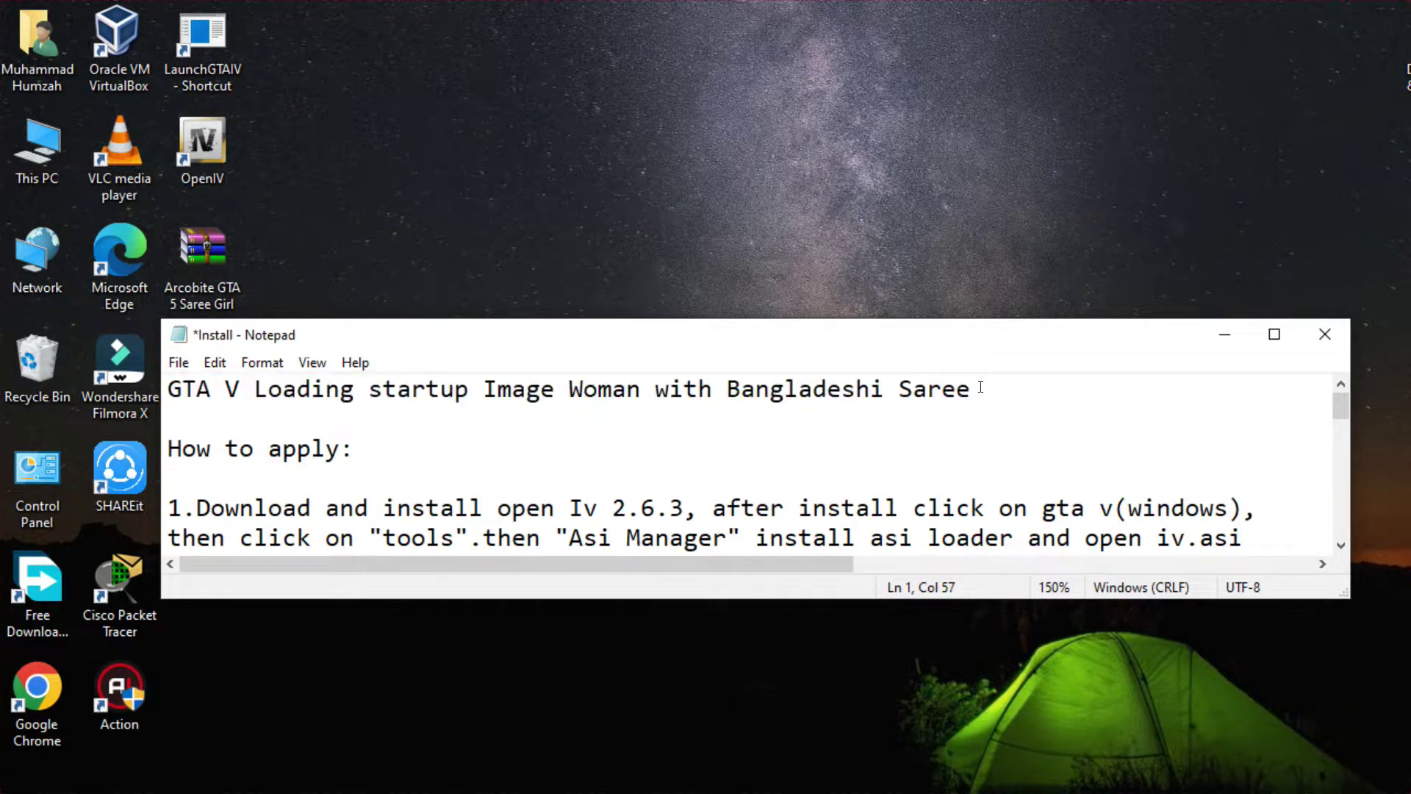
click(270, 439)
drag(356, 449, 166, 450)
click(248, 477)
drag(195, 506, 719, 507)
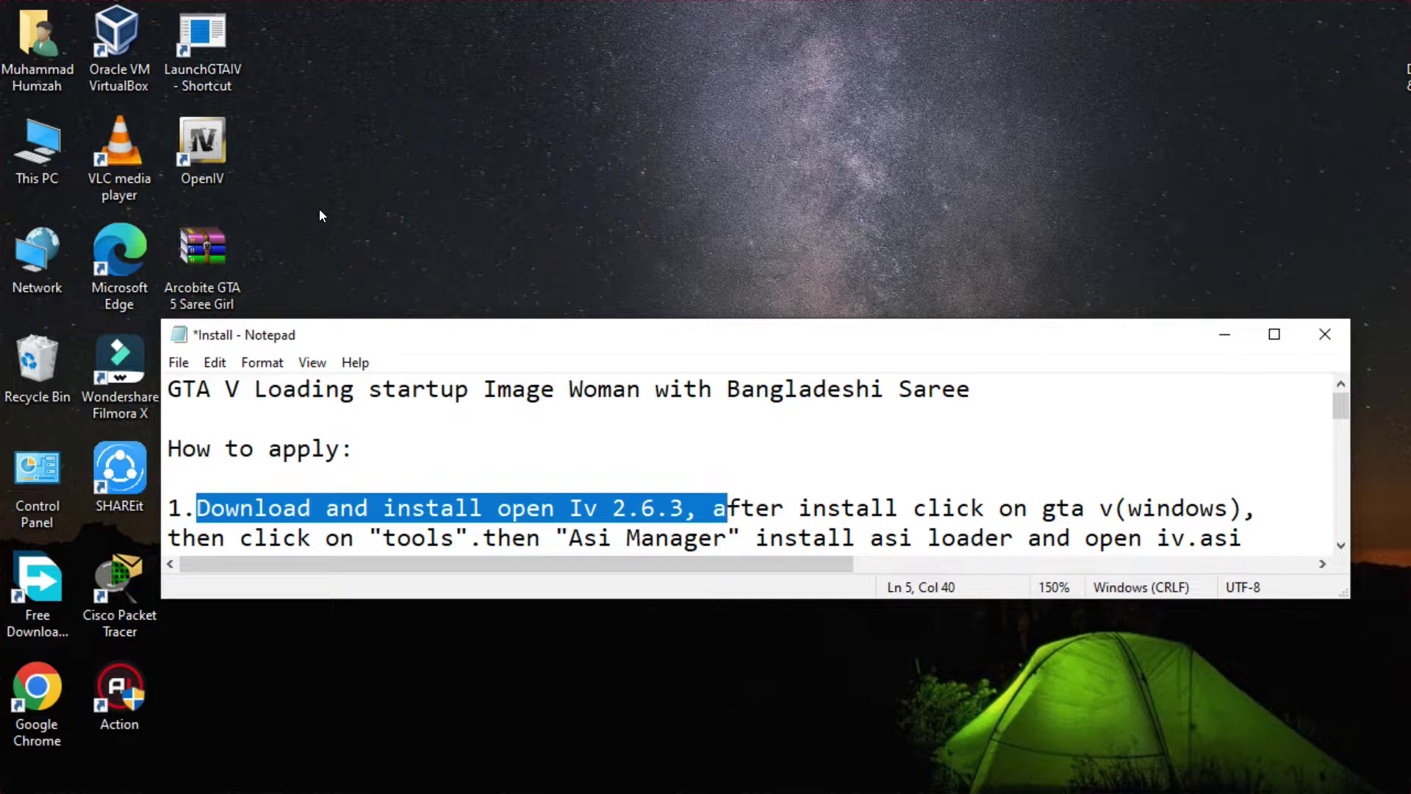
click(460, 488)
Go over the Asi Manager / asi loader note and the extract-the-file step.
key(Down)
key(Down)
key(Down)
key(Down)
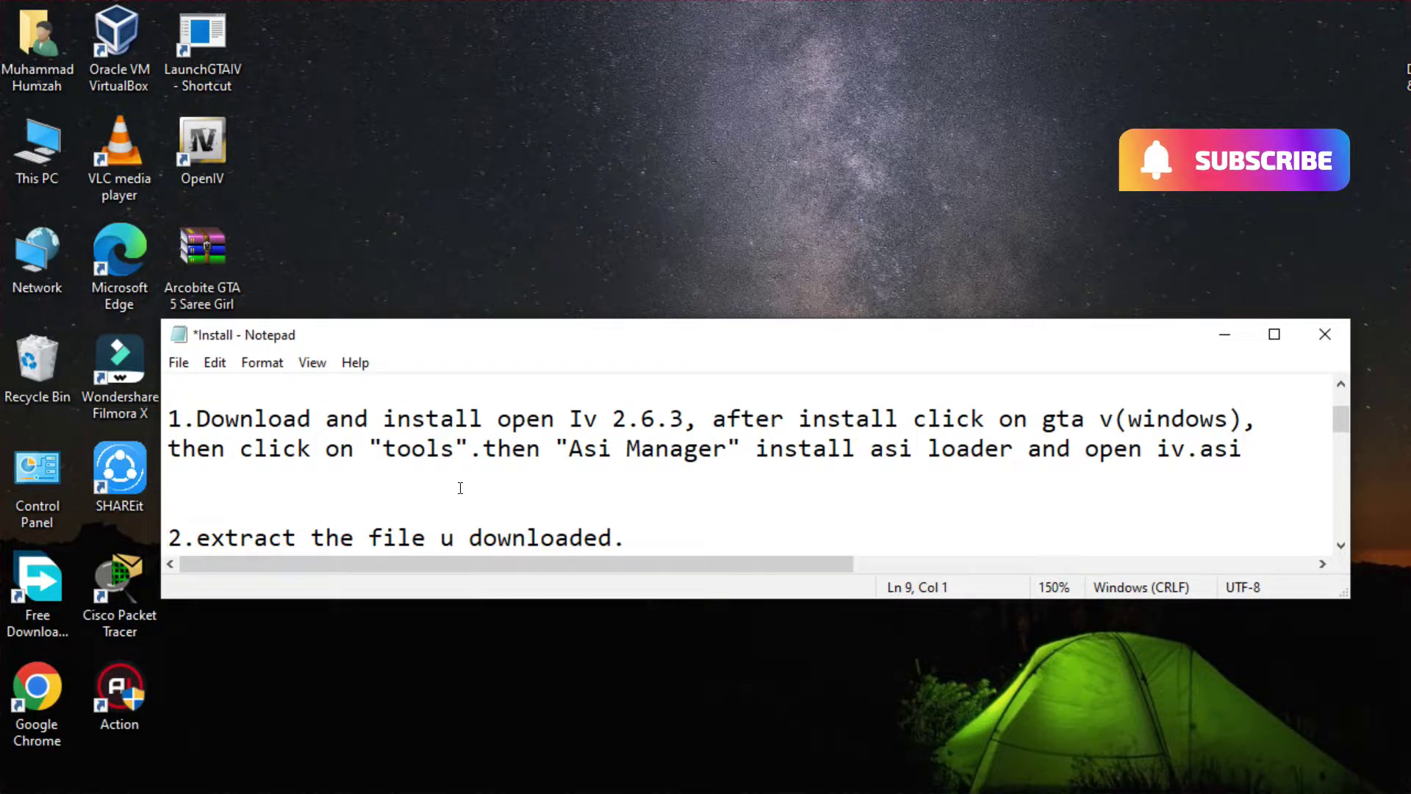
key(Down)
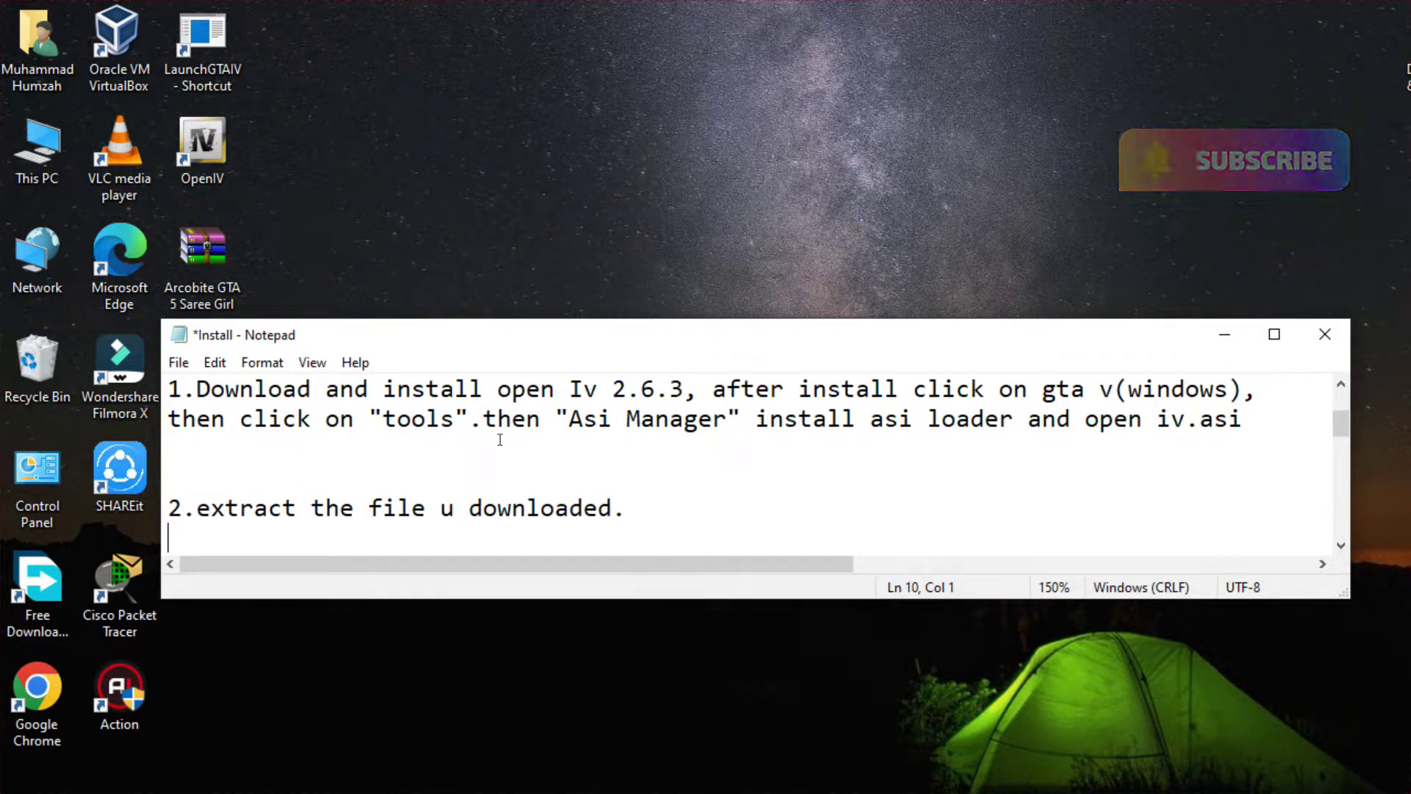
drag(483, 419, 743, 409)
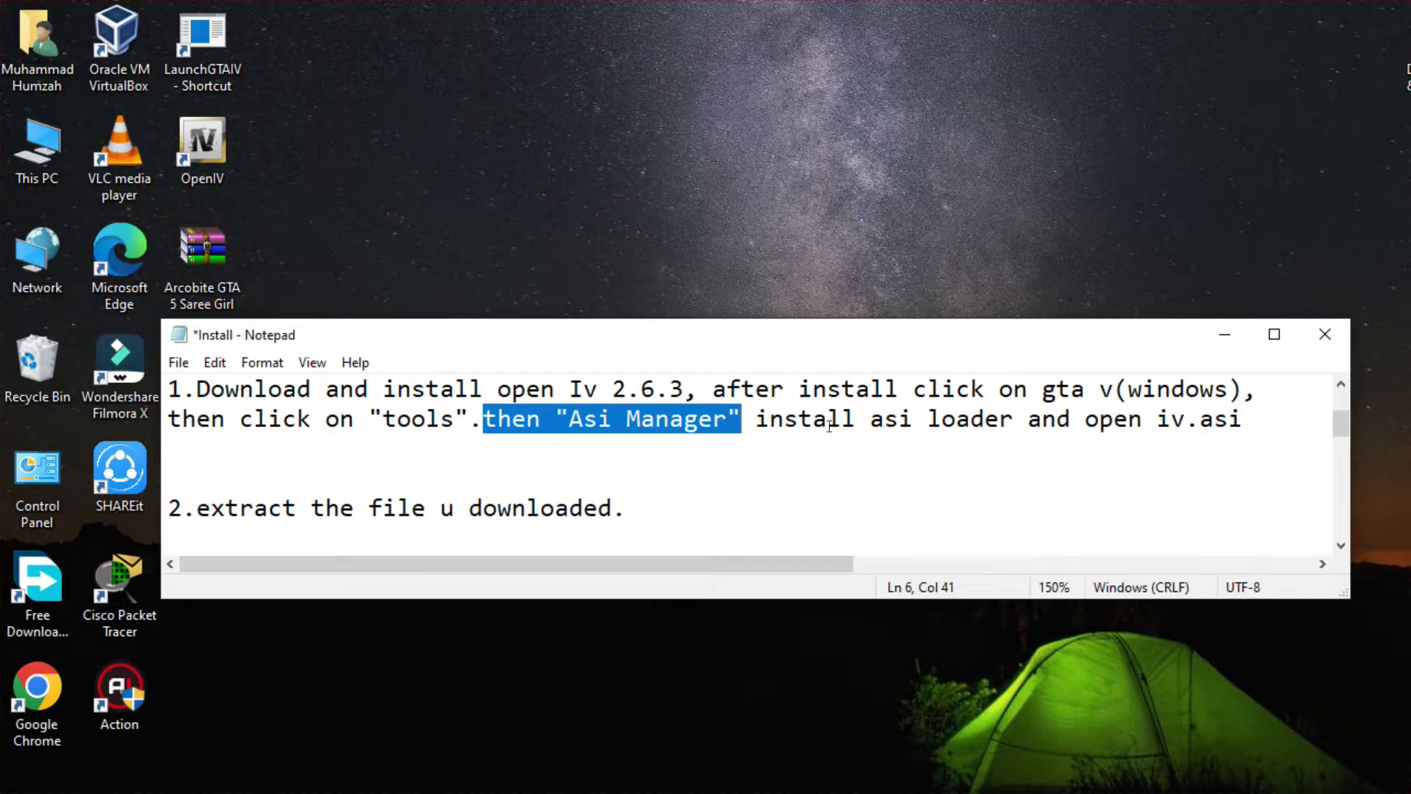
drag(868, 421, 1205, 420)
click(839, 452)
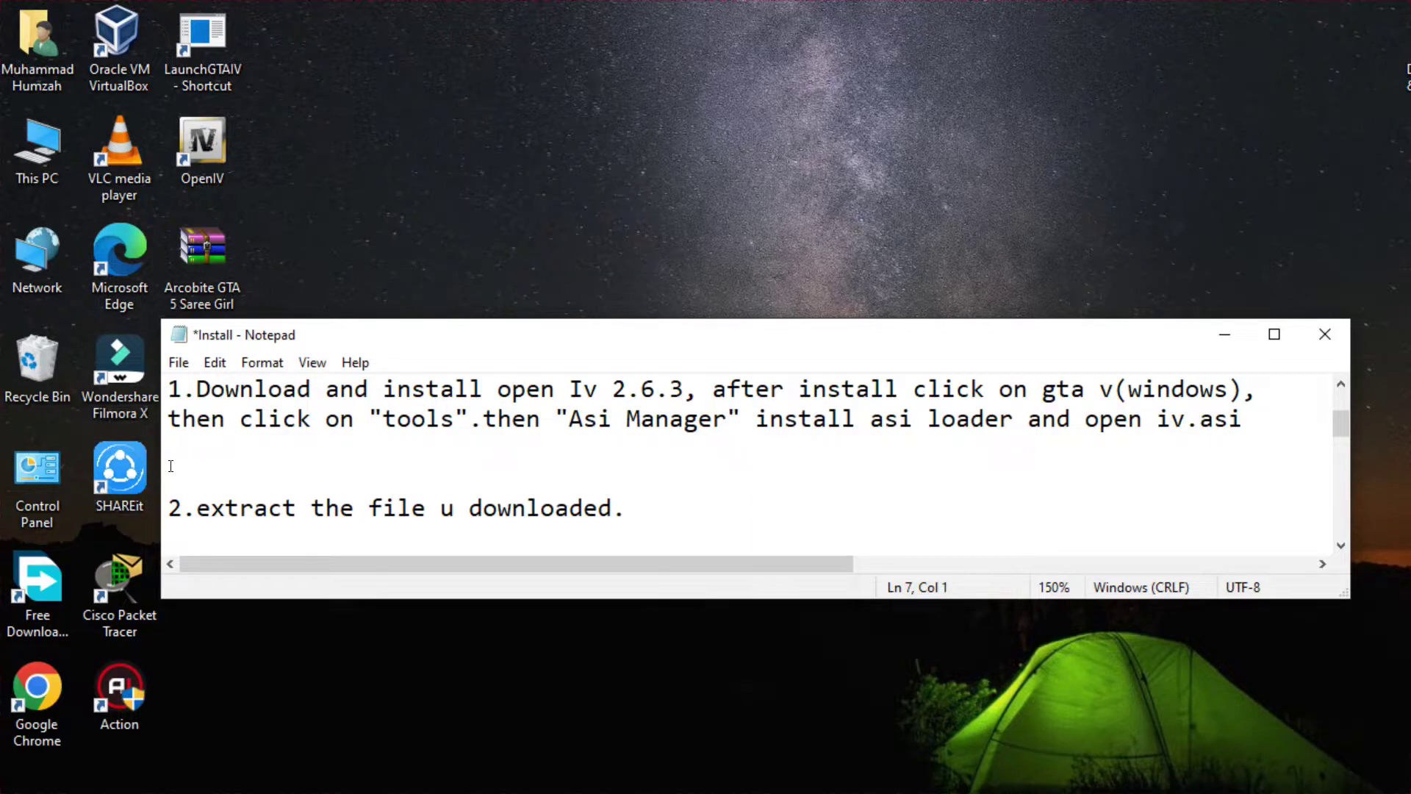
drag(196, 507, 624, 509)
click(626, 509)
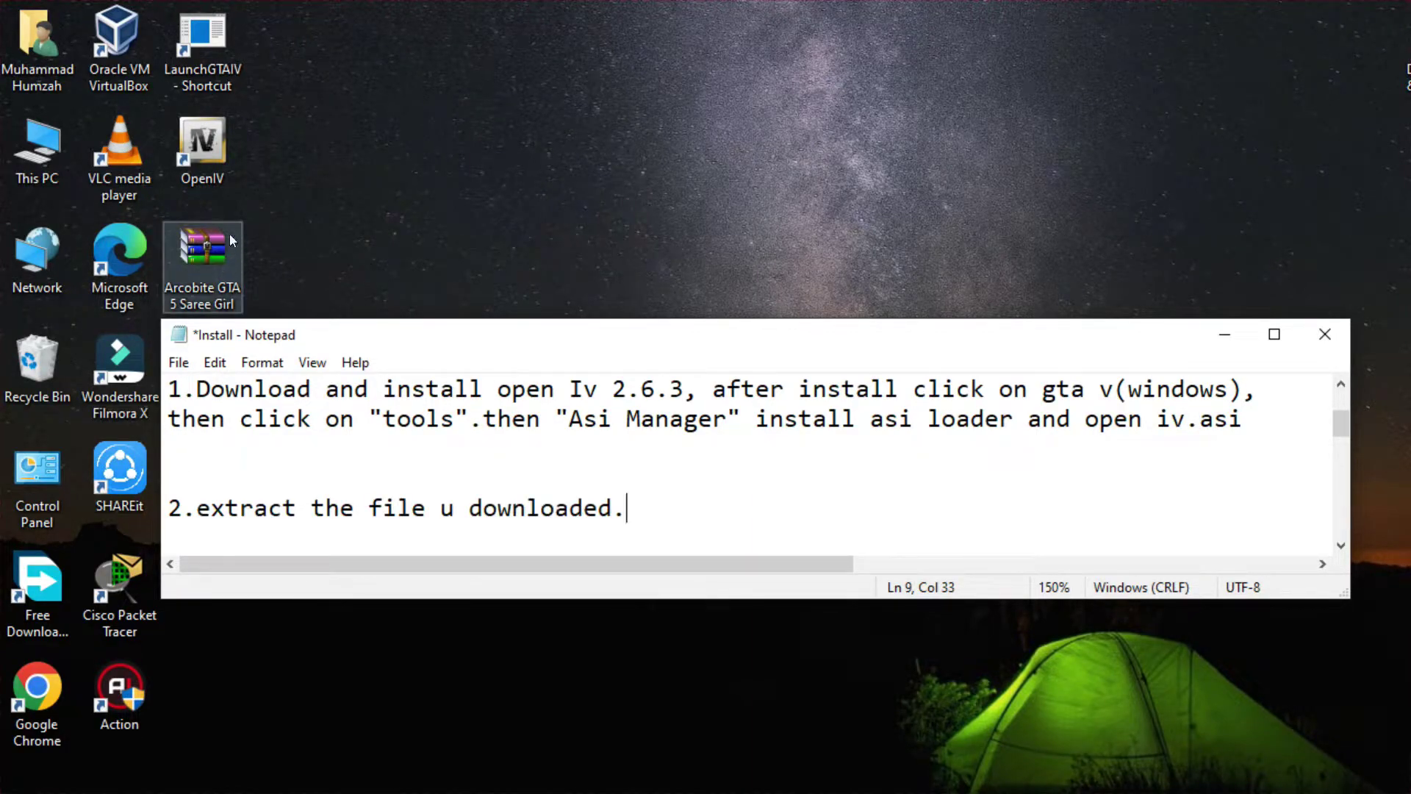
Extract the archive here onto the desktop and check the new Install file and beach_fg image.
right_click(204, 252)
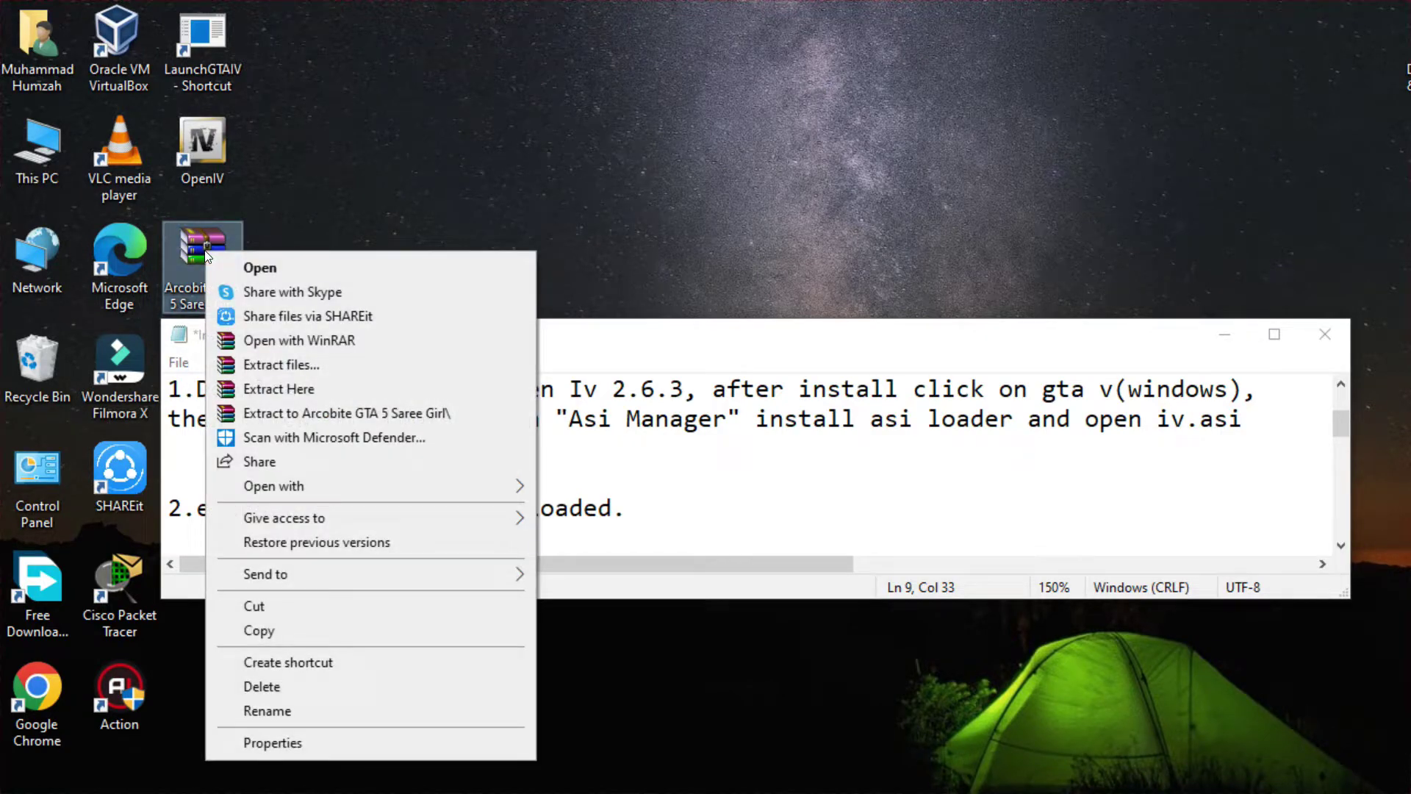
click(291, 396)
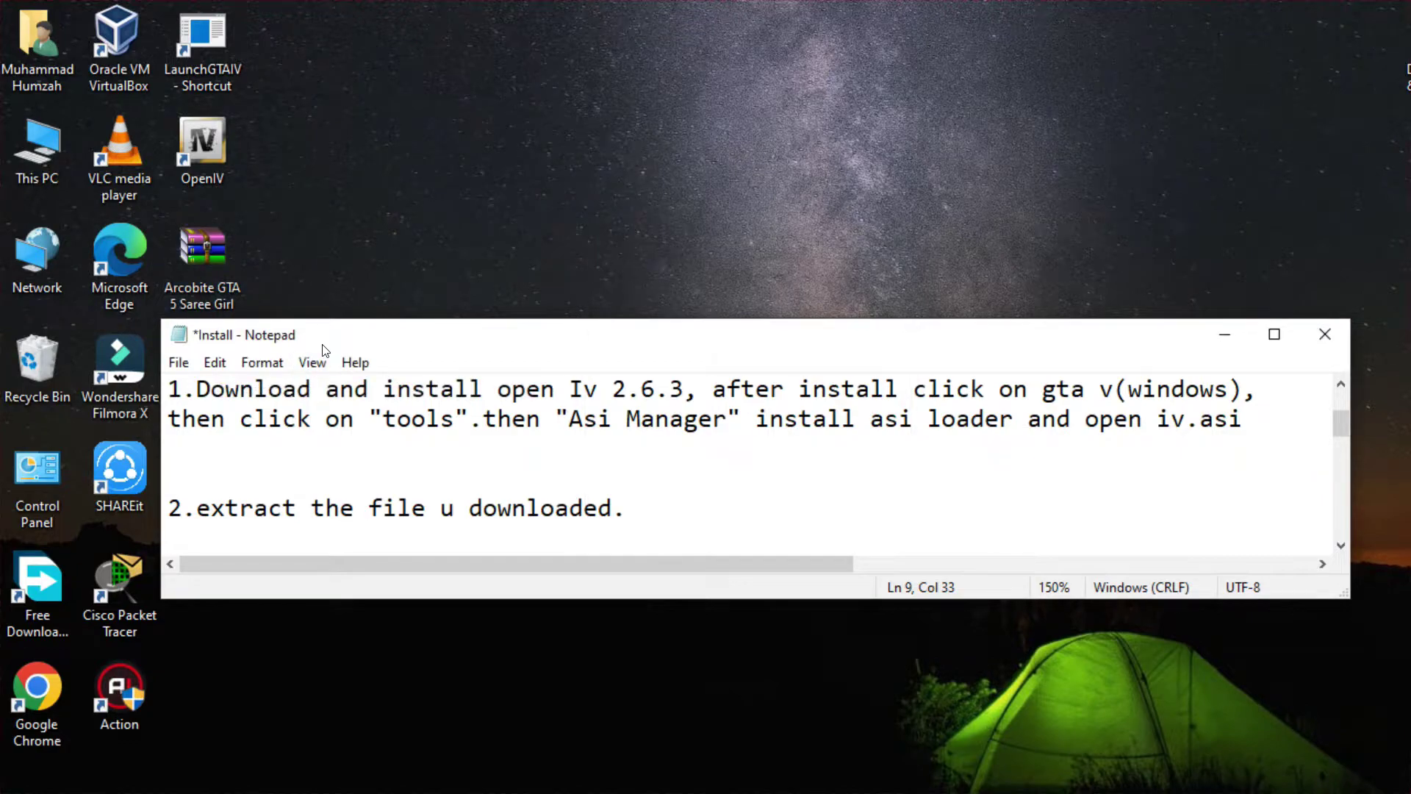
drag(377, 339, 471, 319)
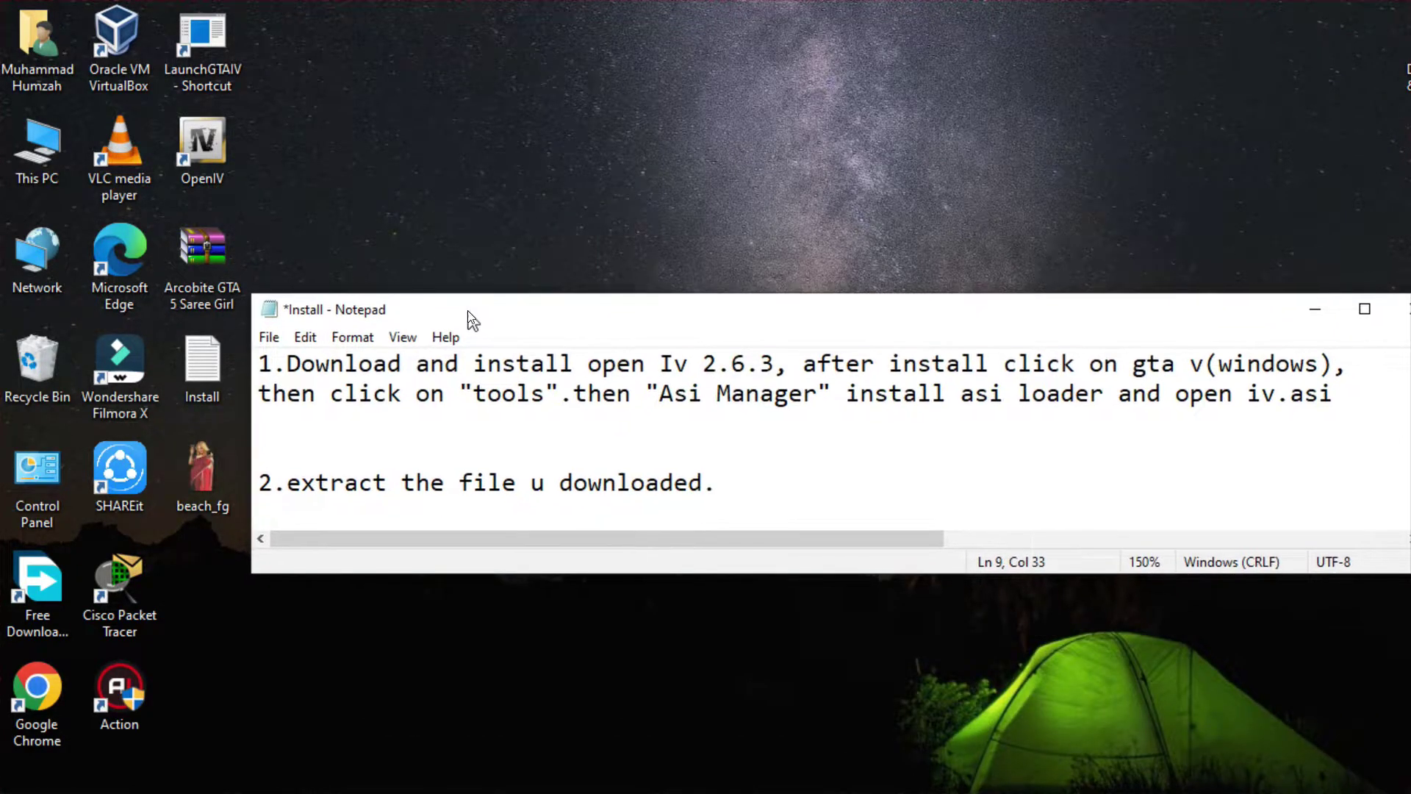
click(207, 398)
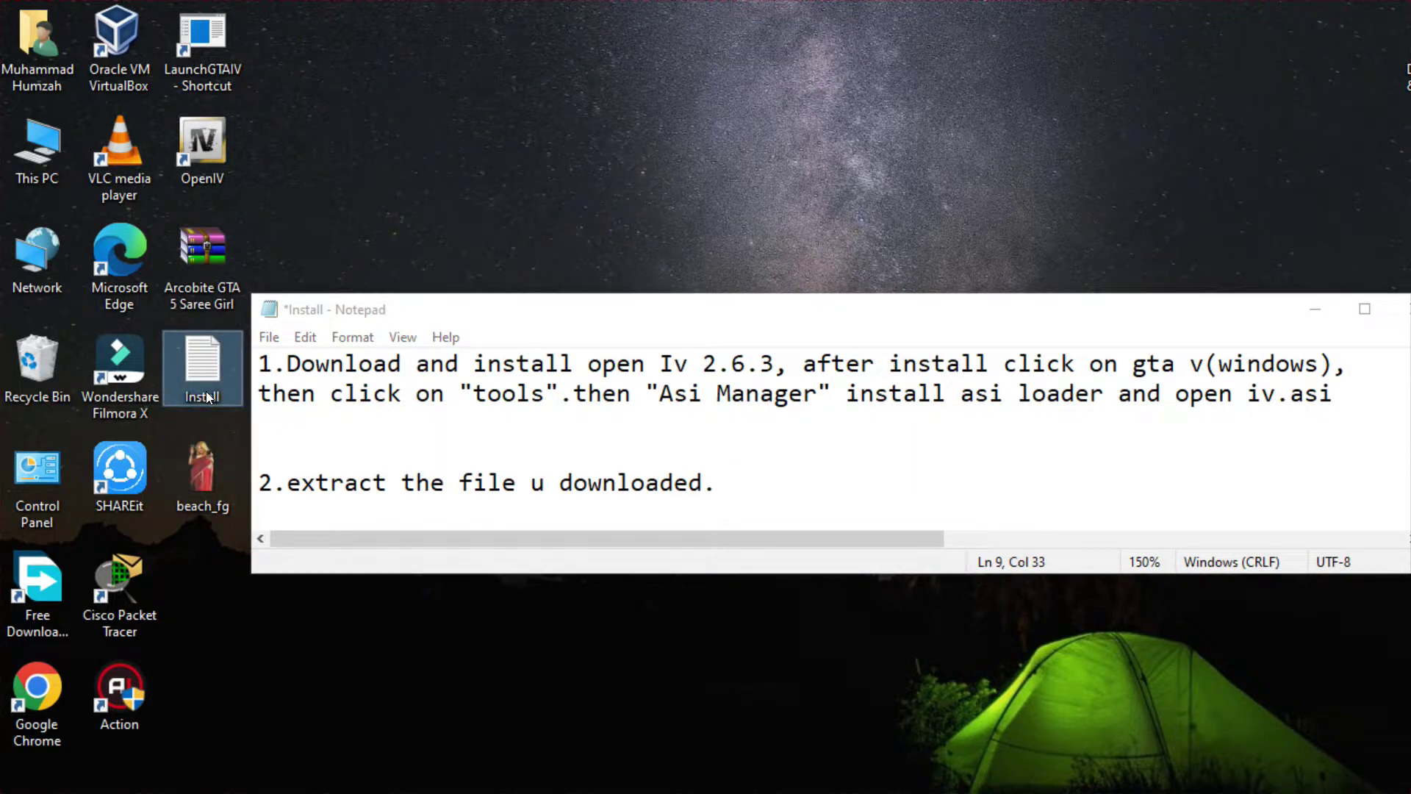
click(196, 460)
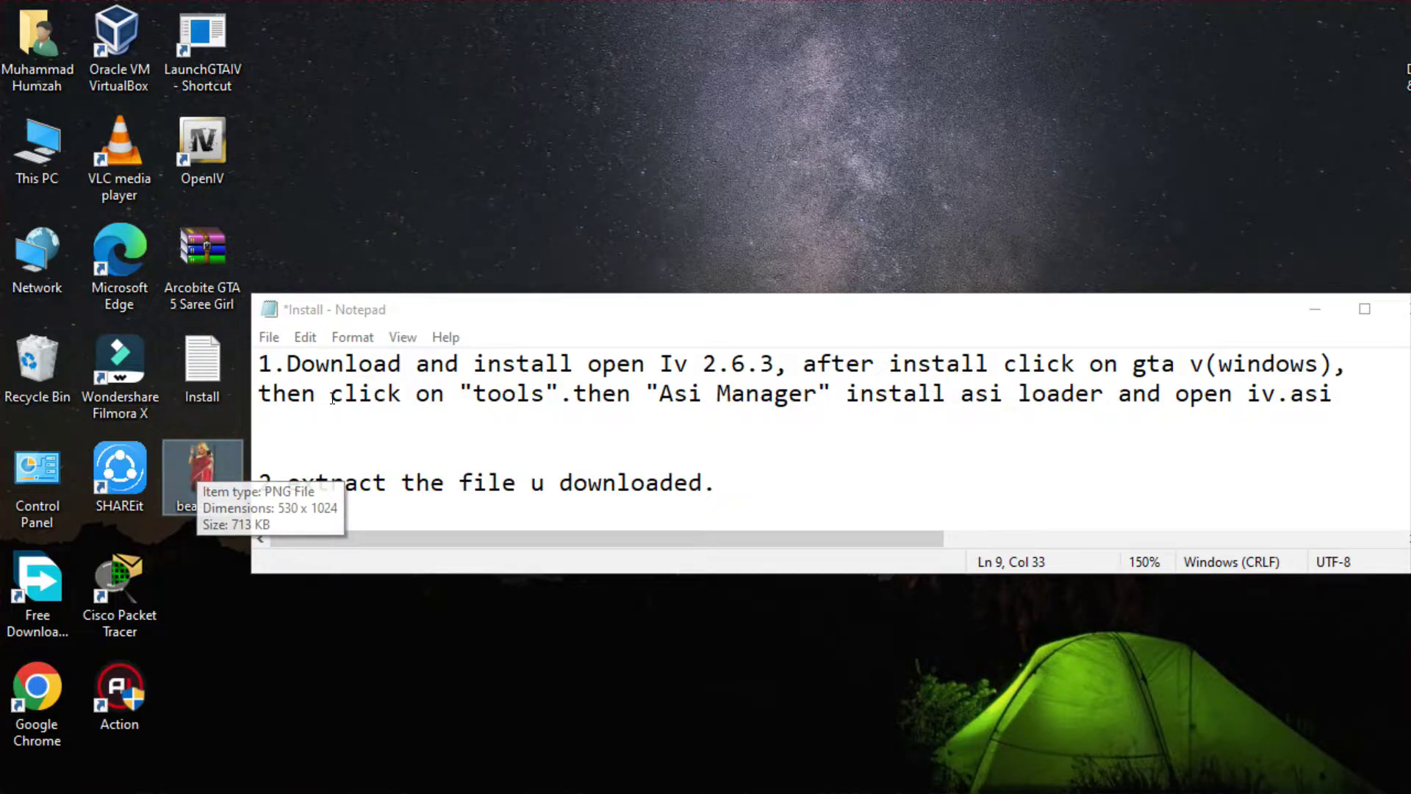
click(436, 402)
key(Down)
key(Down)
key(Down)
key(Down)
key(Down)
key(Down)
key(Down)
key(Down)
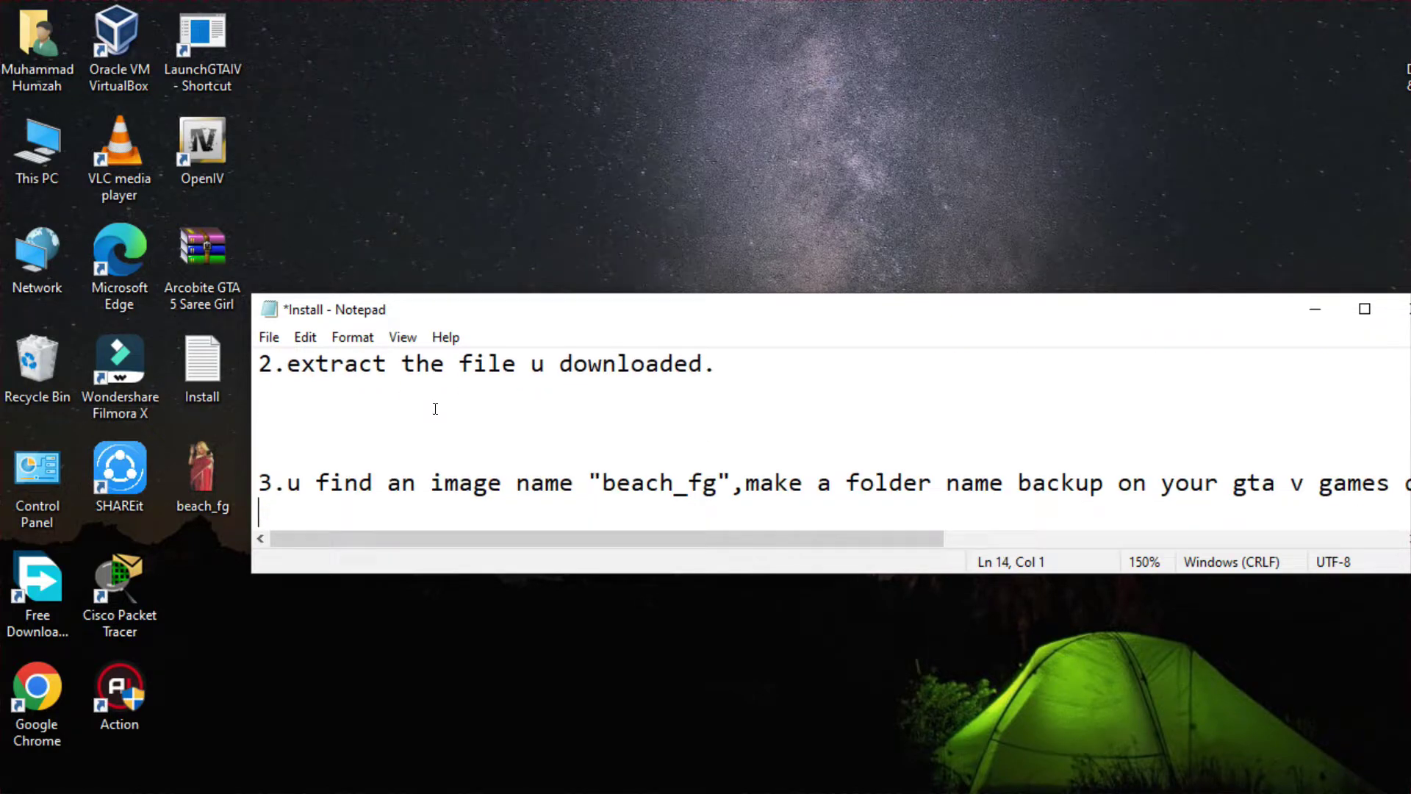
key(Down)
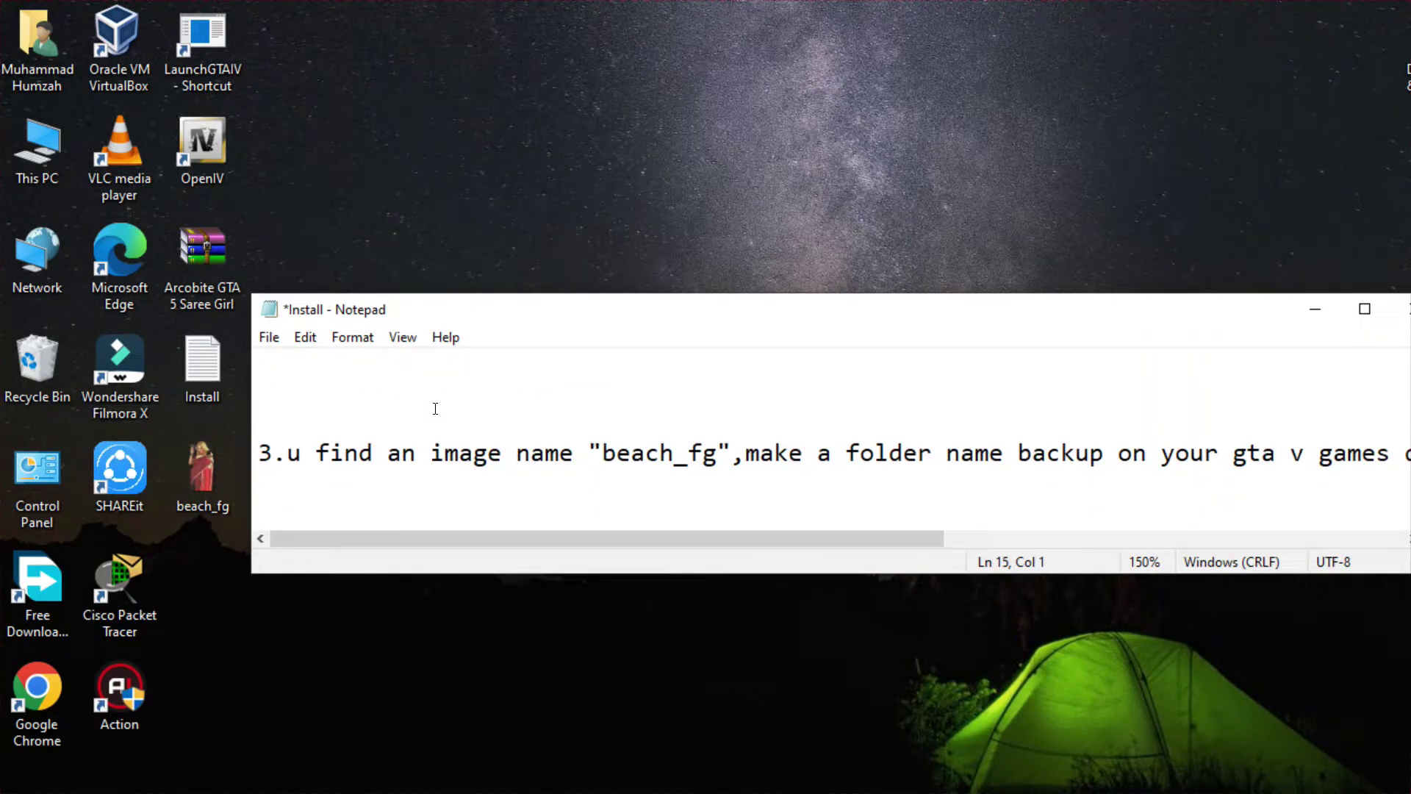
drag(589, 456, 732, 456)
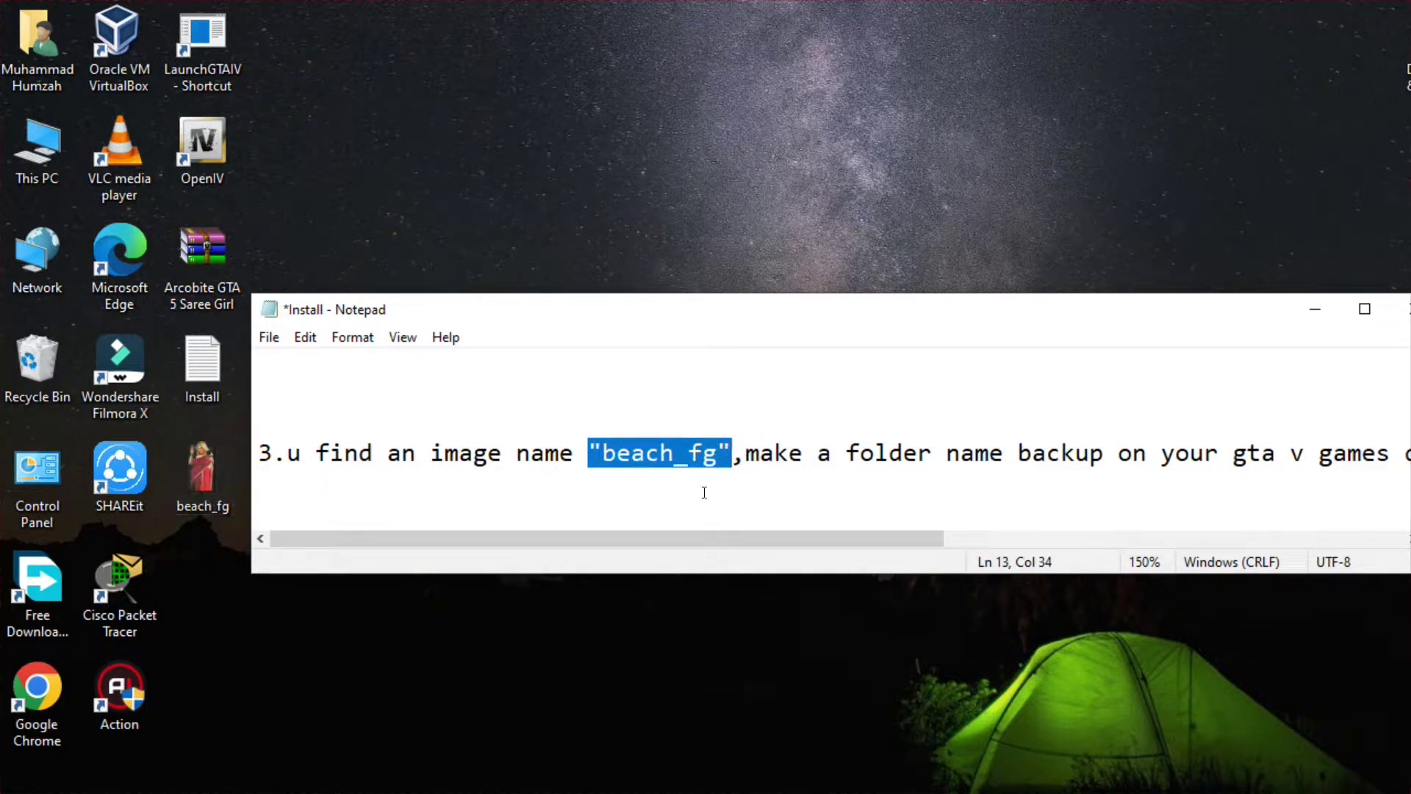
key(Down)
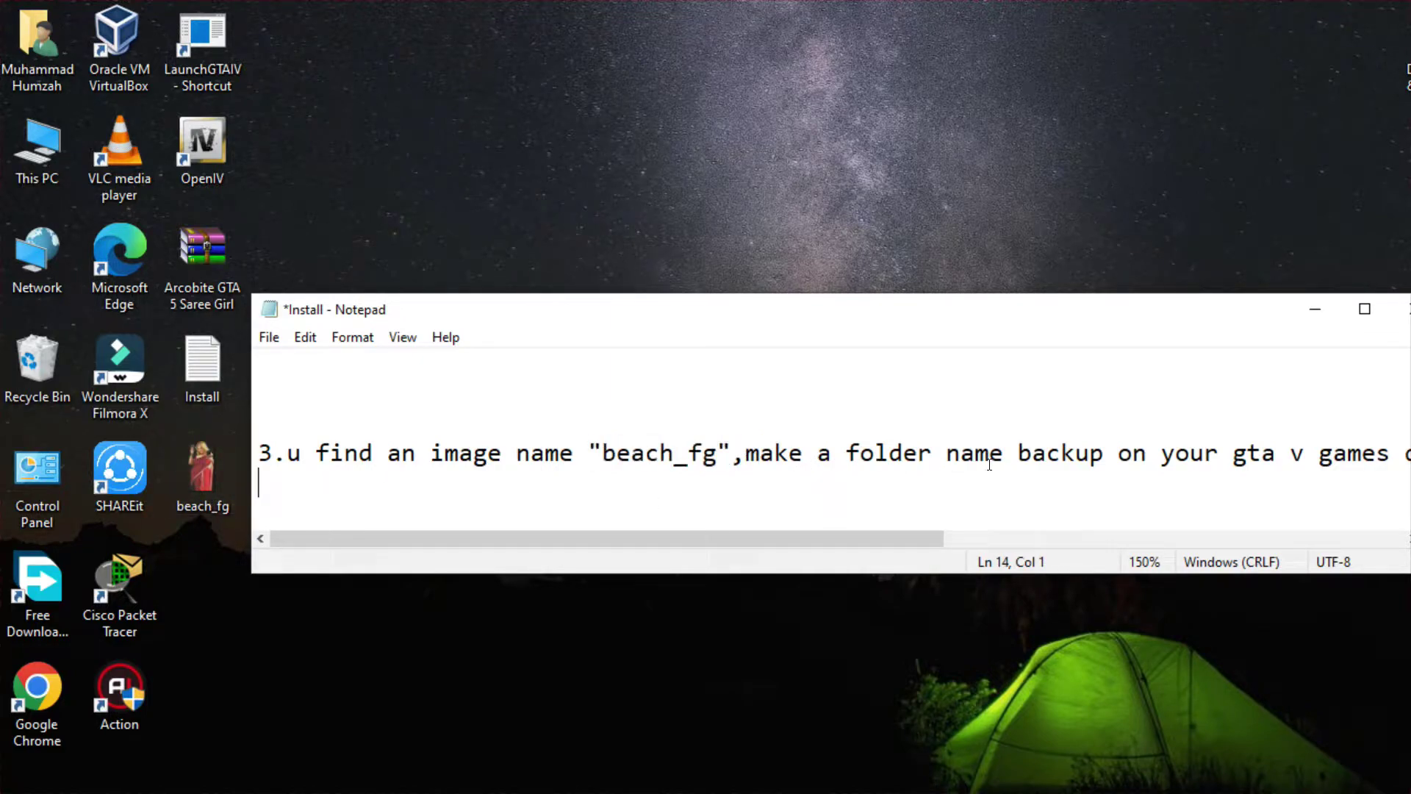
click(1001, 454)
key(Down)
key(Down)
key(Down)
key(Down)
key(Down)
key(Down)
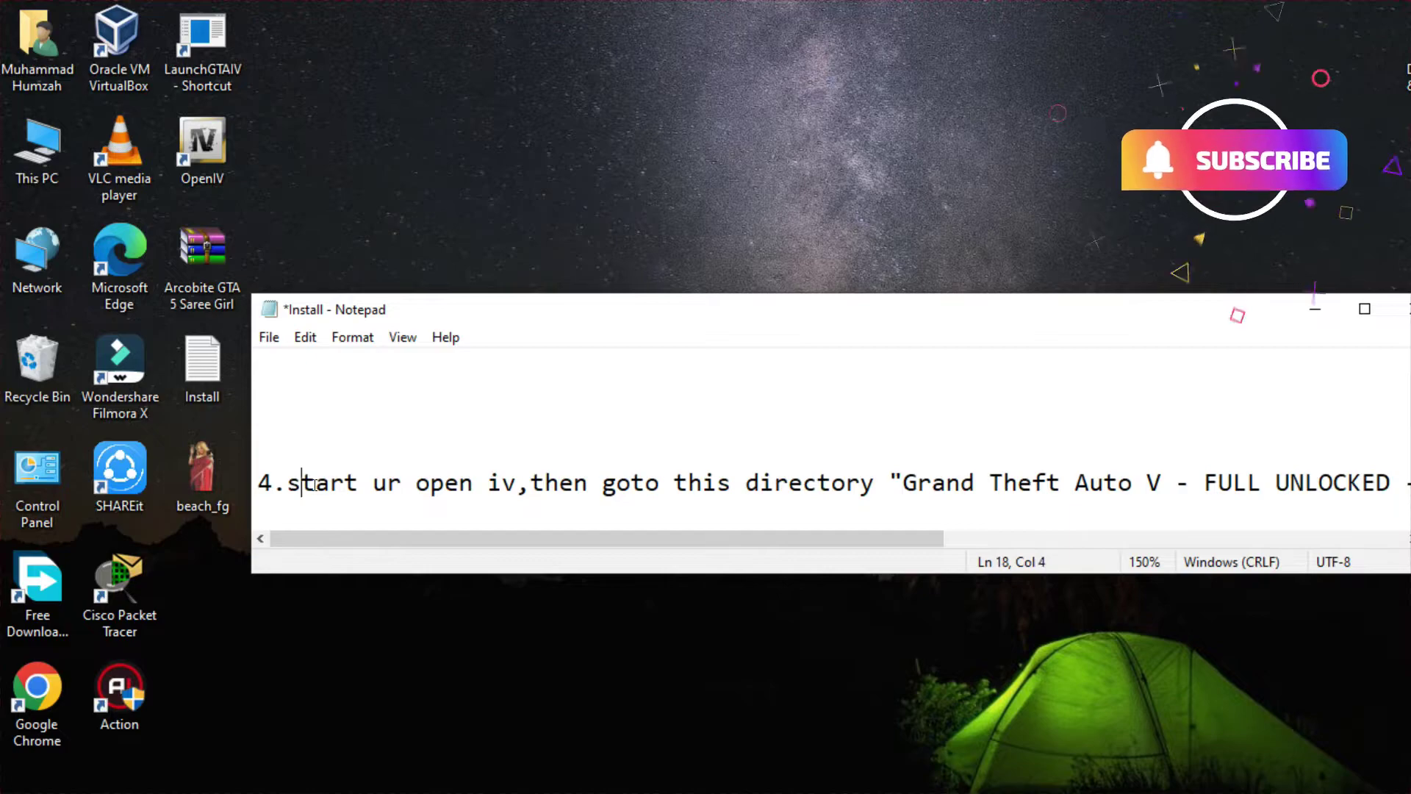
drag(301, 485, 524, 488)
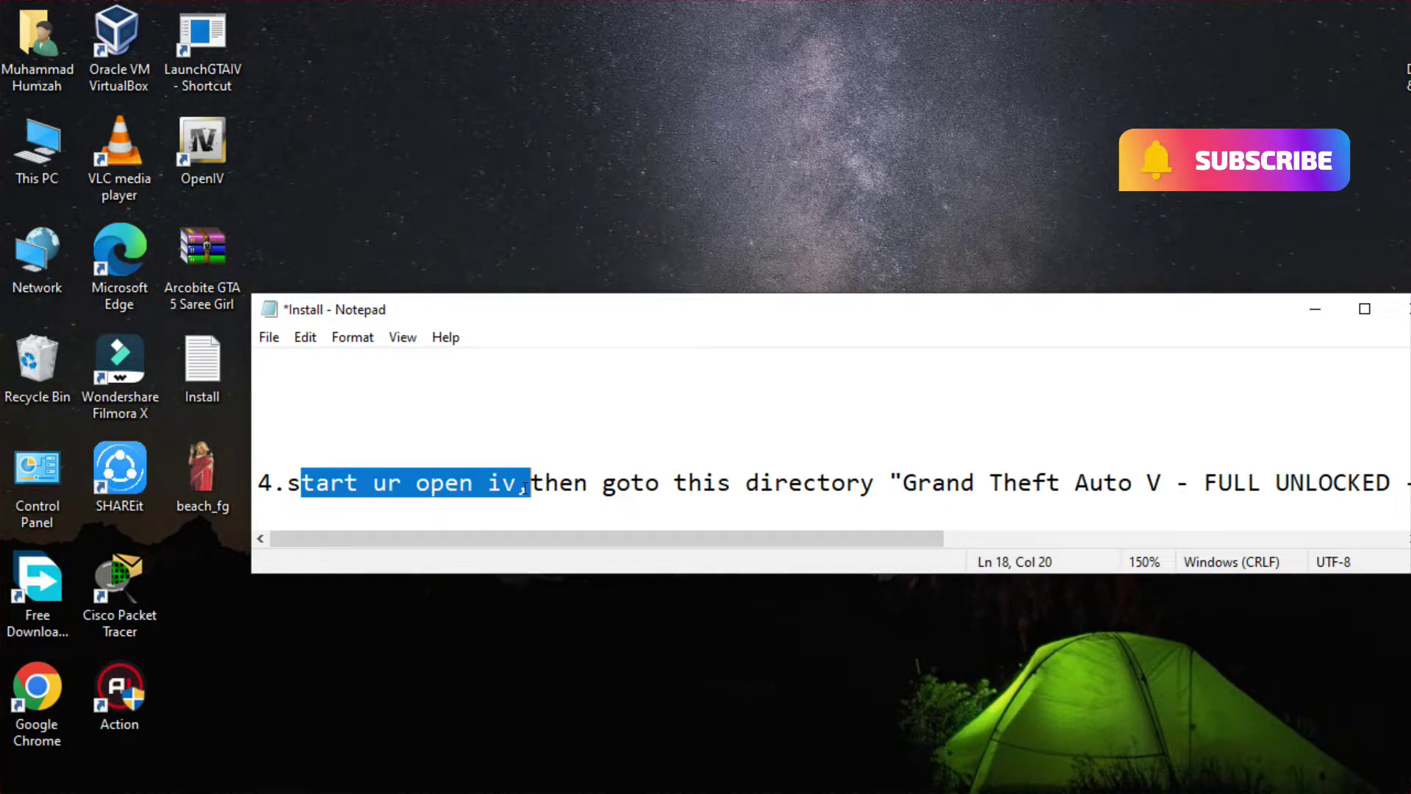
key(Right)
key(Right)
key(Right)
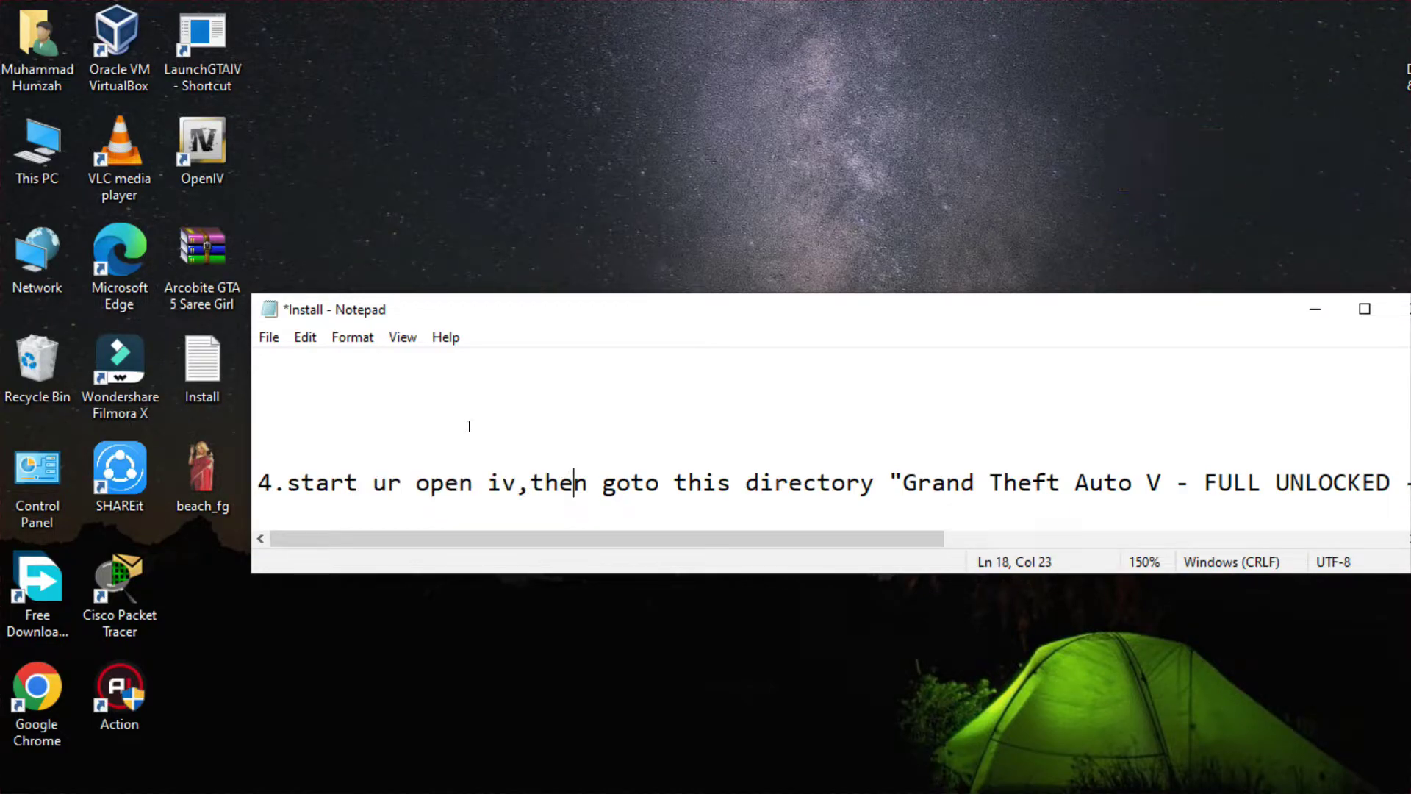
click(195, 150)
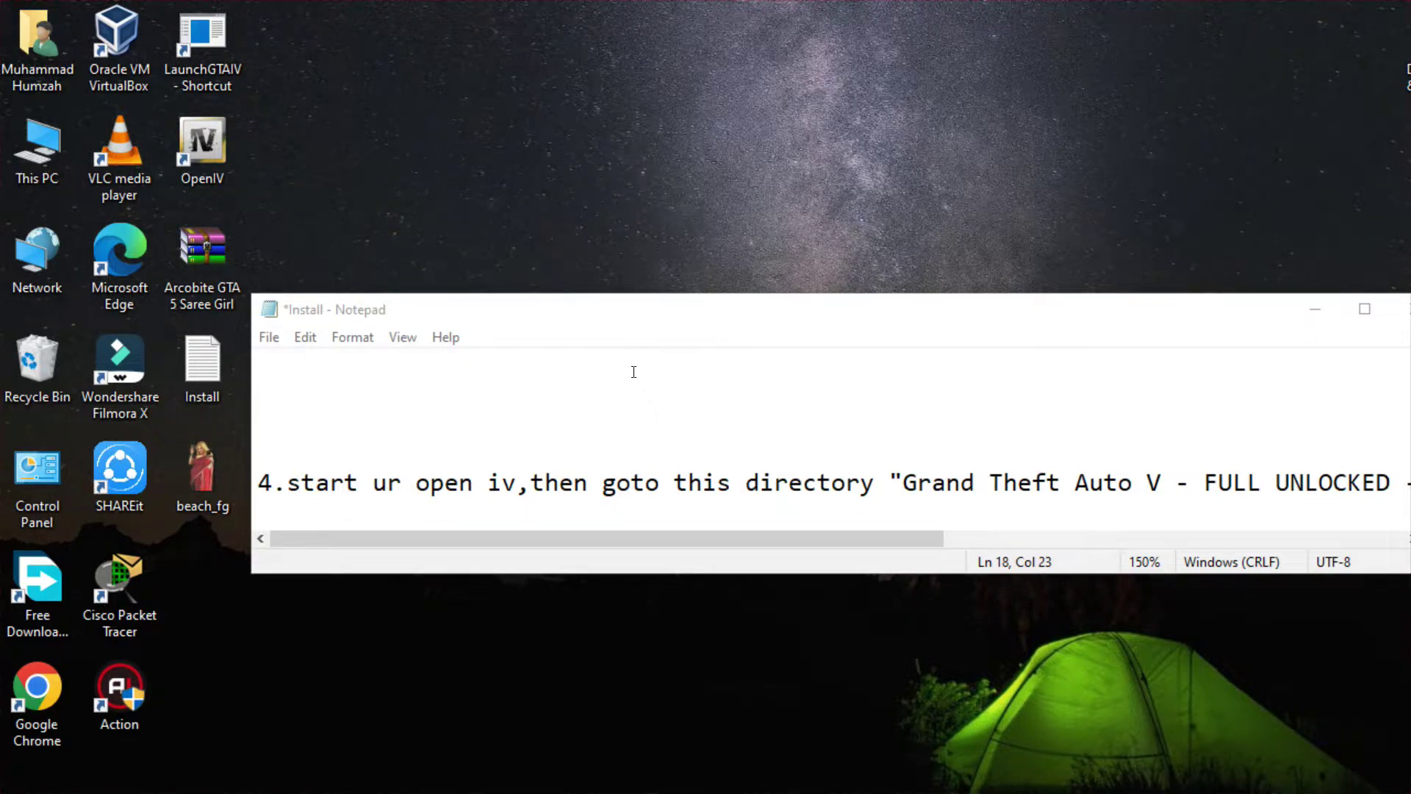
Launch OpenIV, choose Grand Theft Auto V for Windows, and move its window up and left.
double_click(180, 150)
click(678, 443)
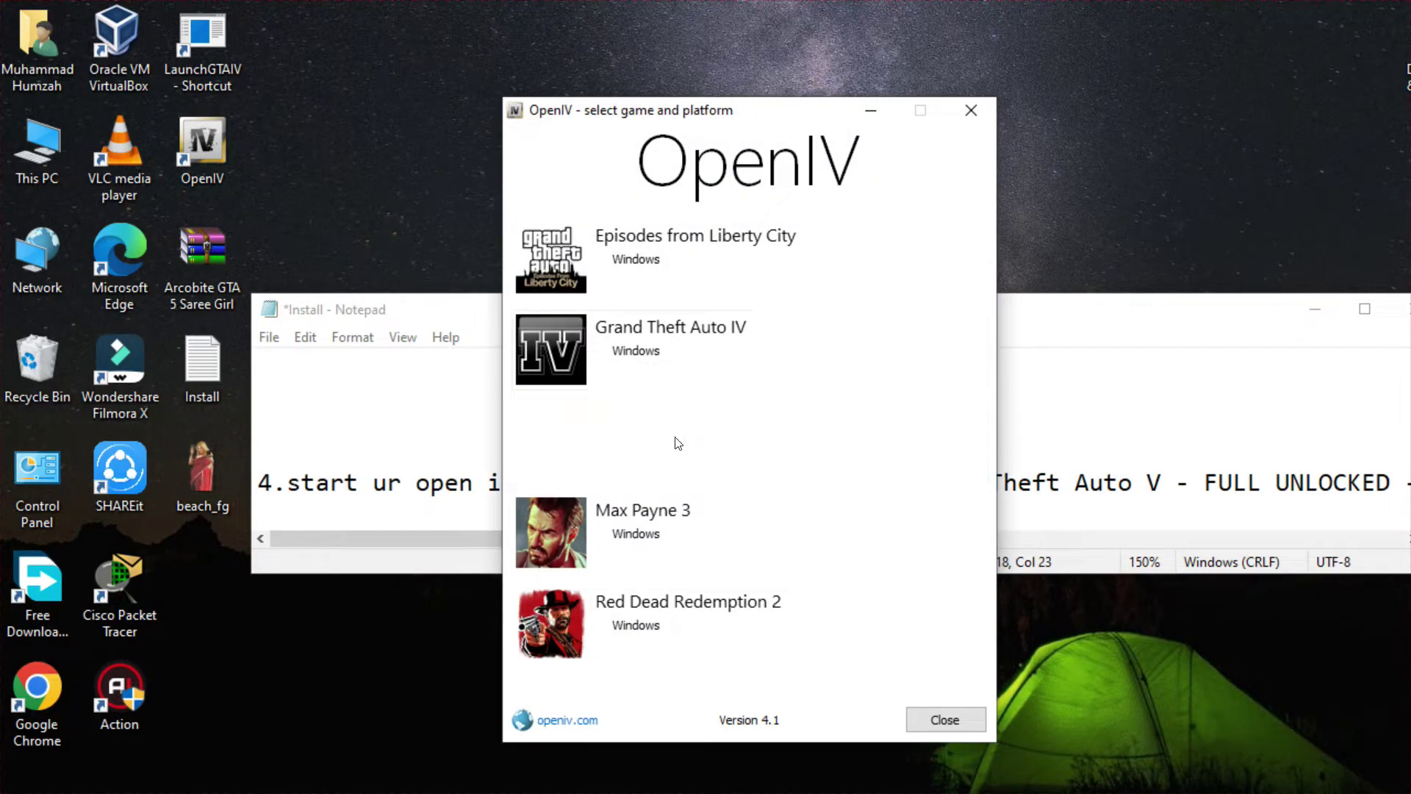
click(634, 443)
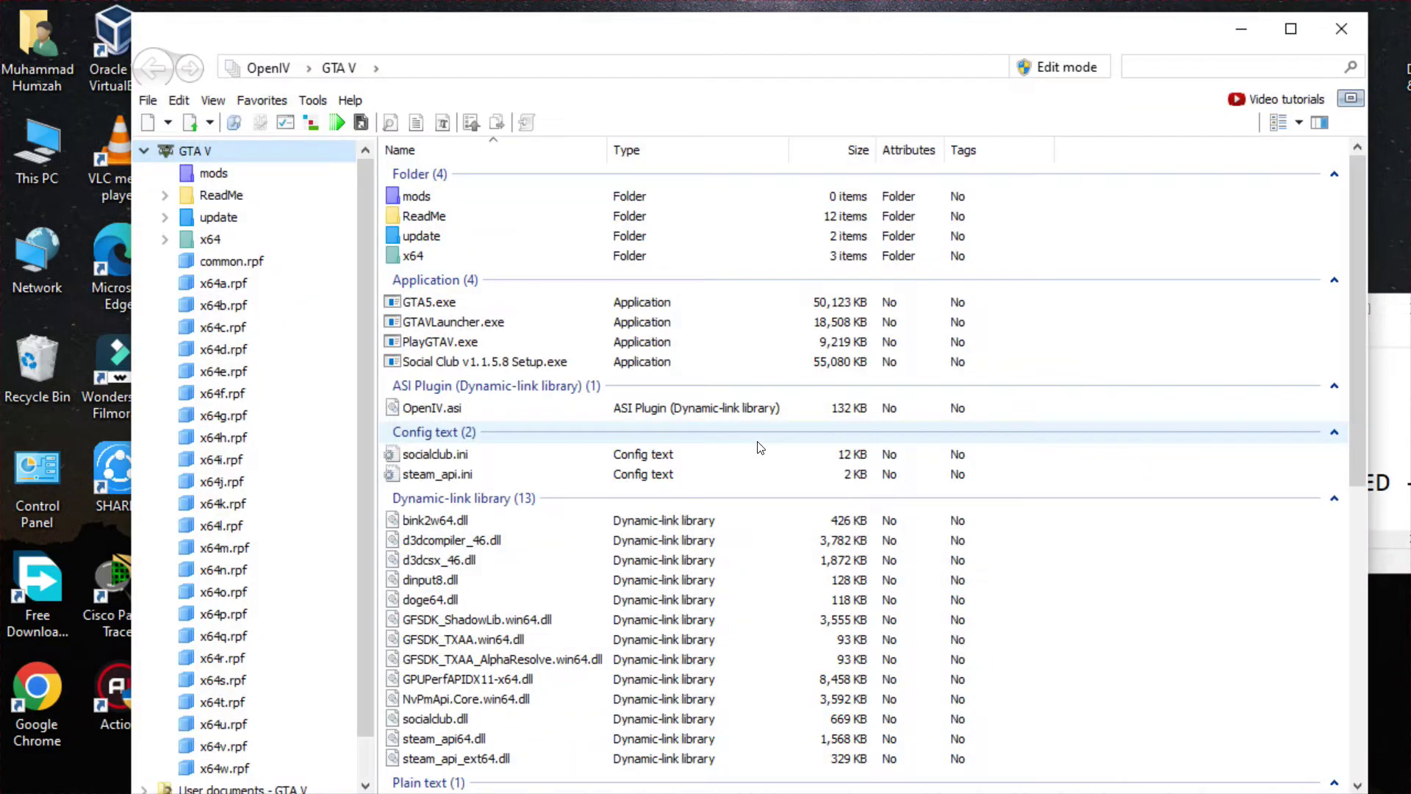
drag(369, 40, 313, 17)
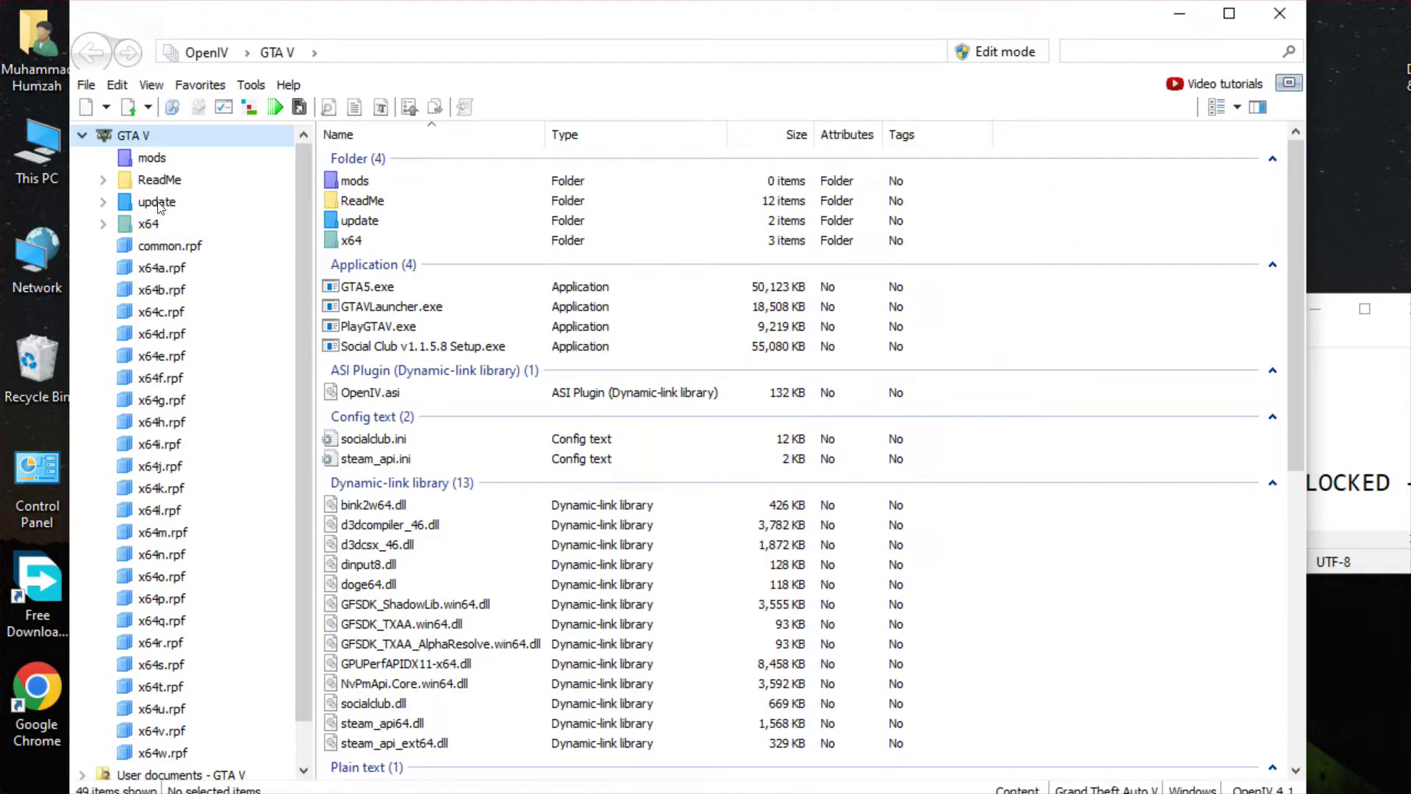
Minimize OpenIV and select the update\update.rpf\x64\data\cdimages path in the install notes.
click(1179, 15)
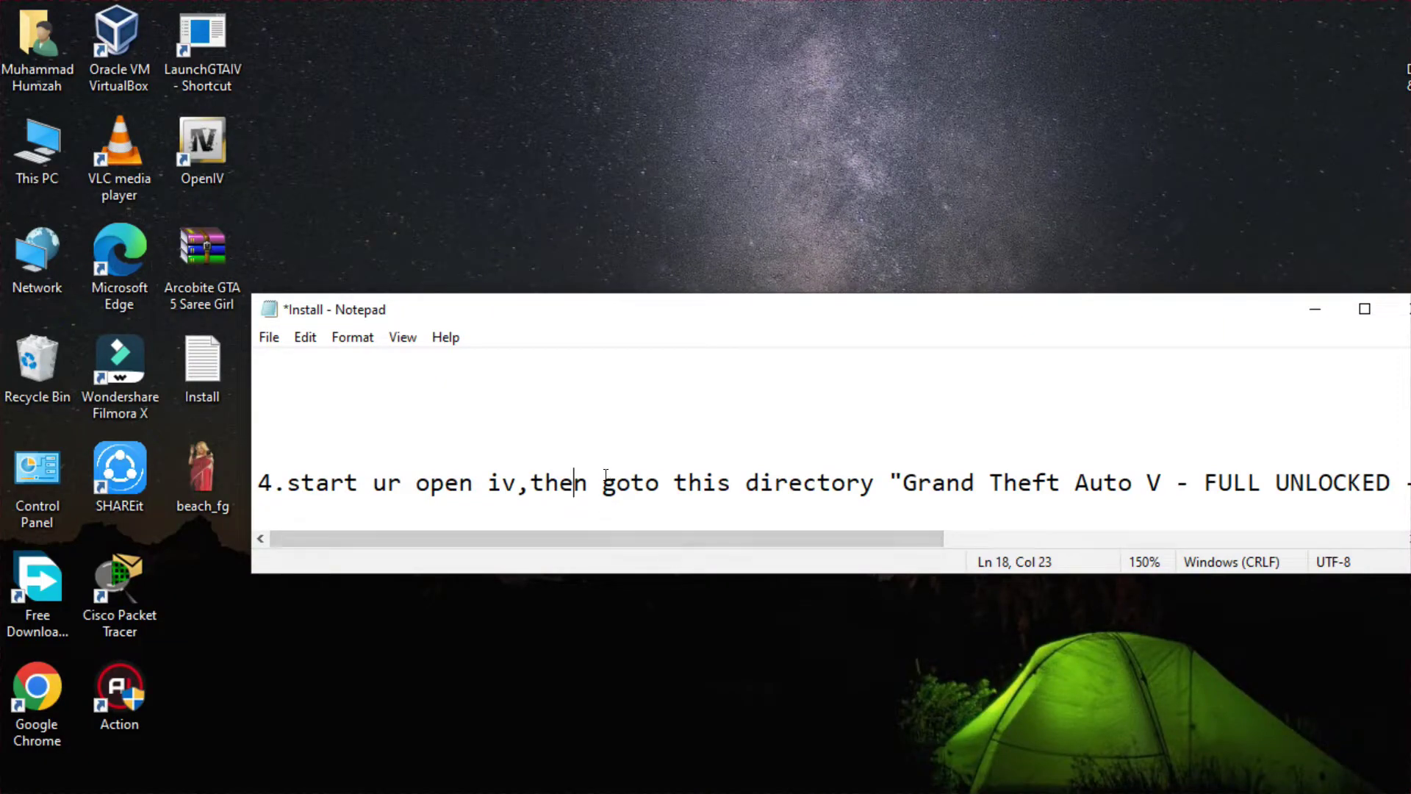
drag(602, 482, 875, 466)
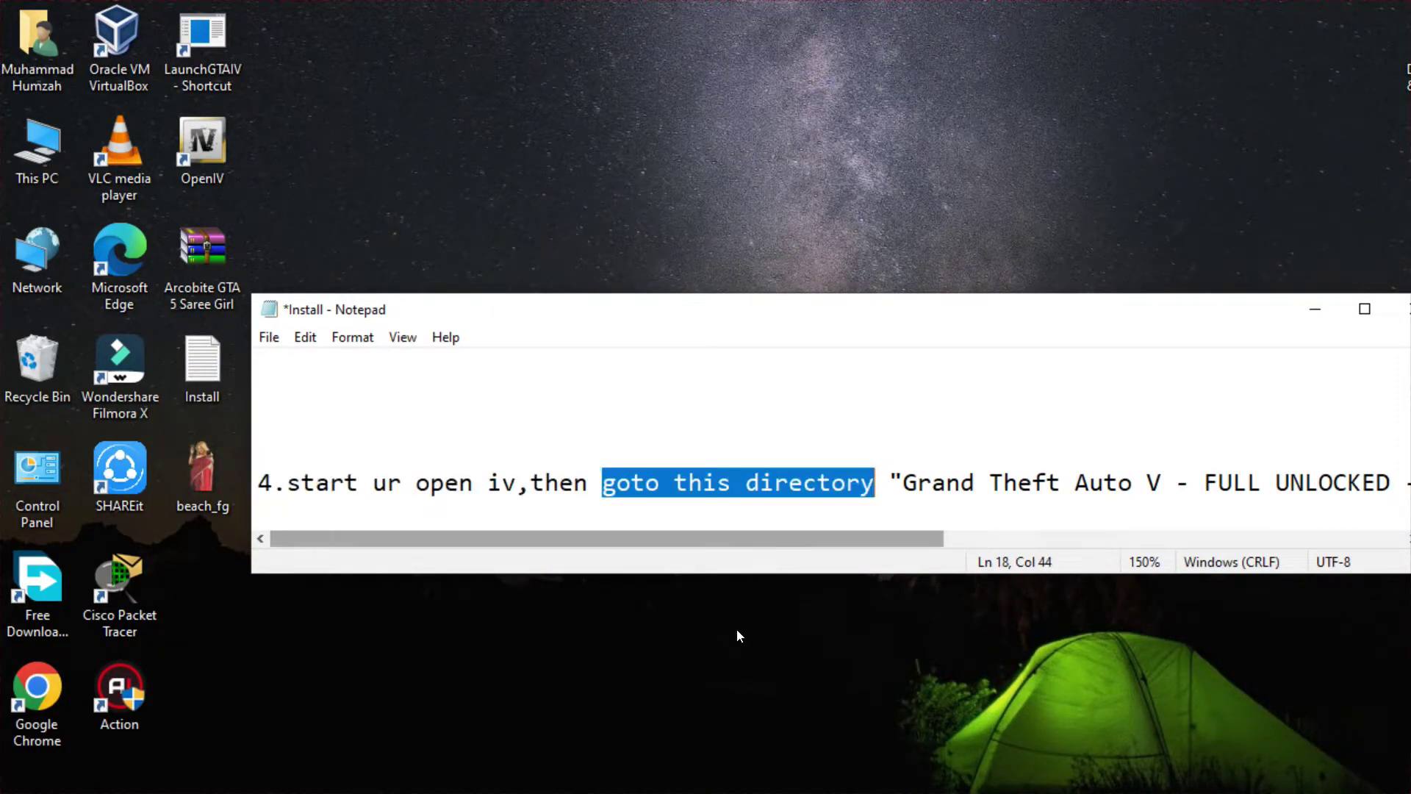
drag(700, 541, 1200, 528)
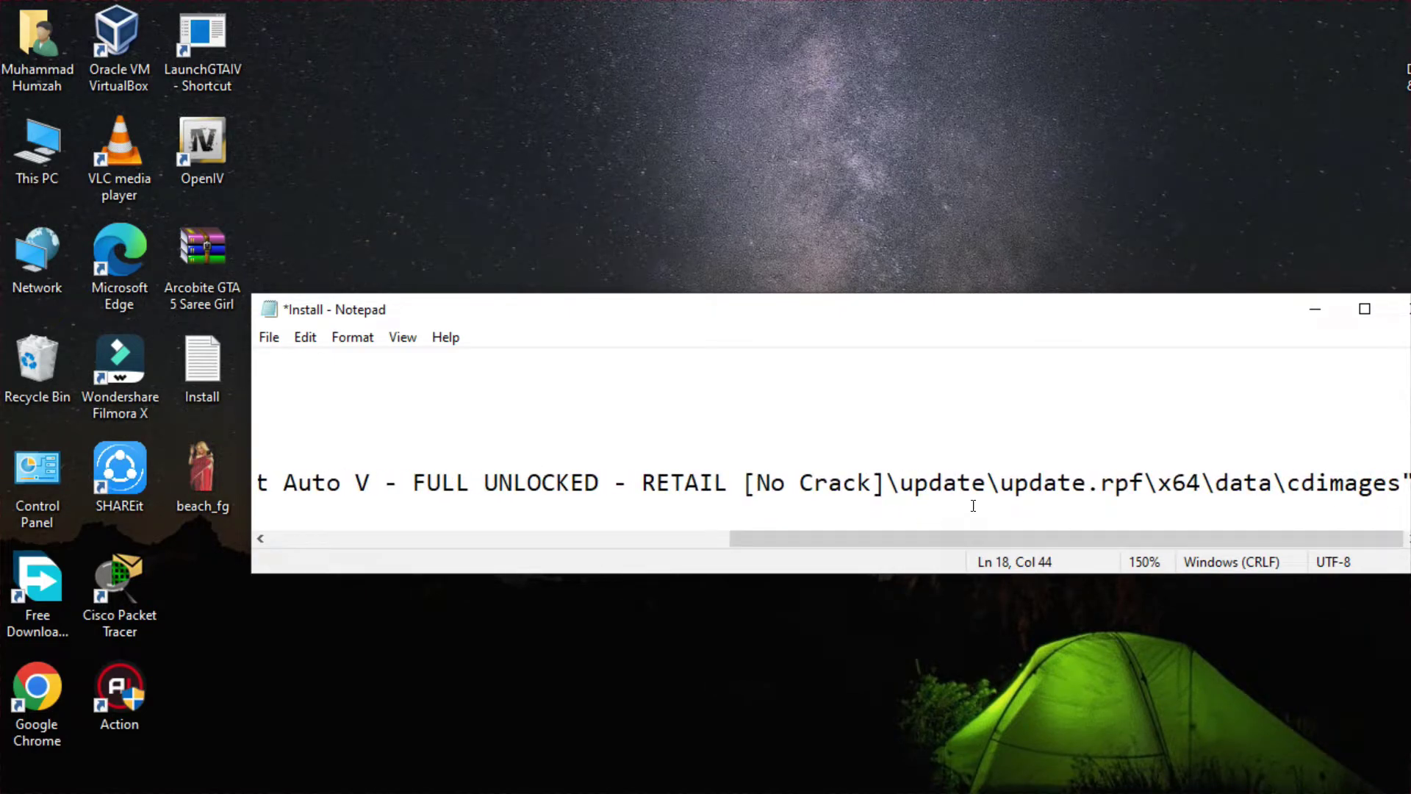
drag(881, 482, 1409, 483)
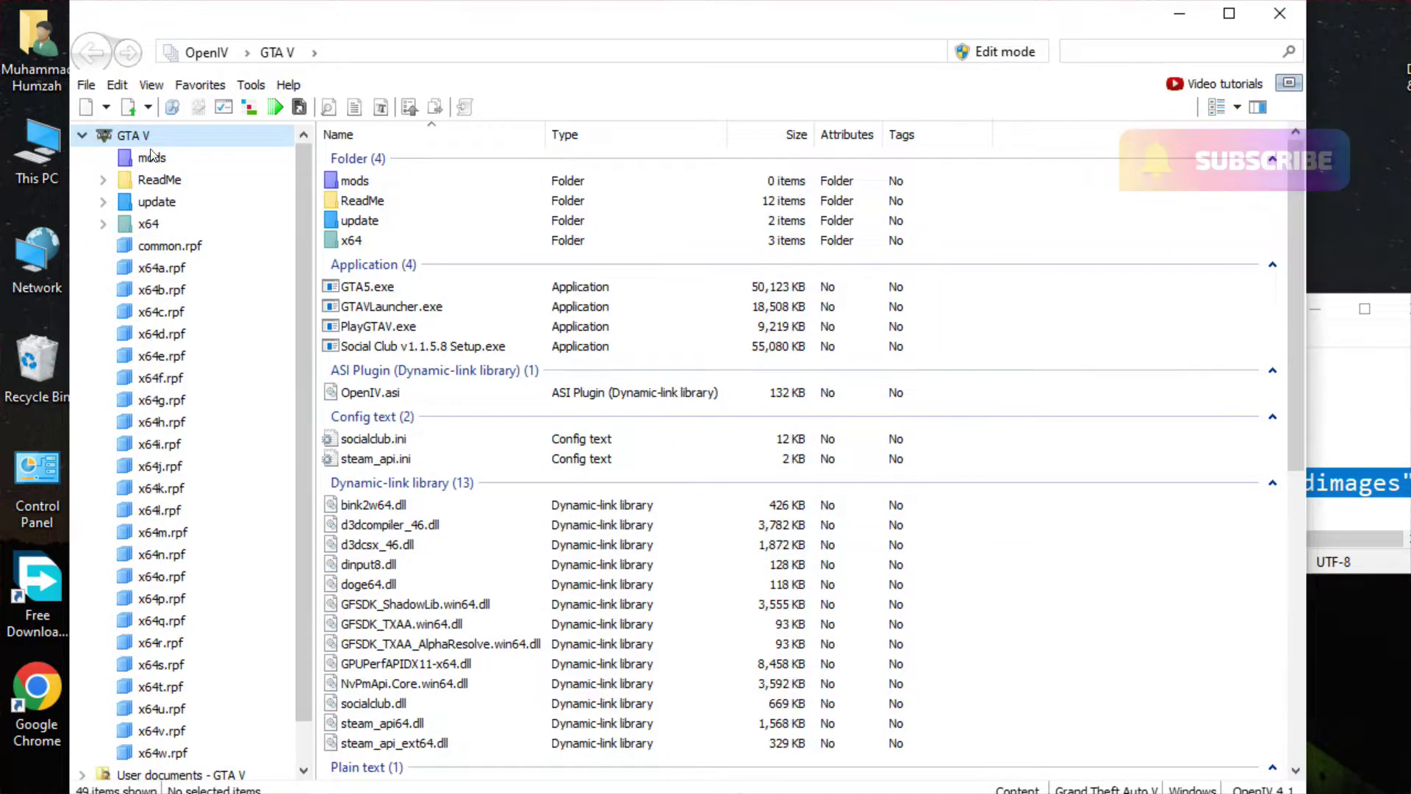
Drill into update > update.rpf > x64 > data > cdimages, open scaleform_frontend.rpf and scroll down its list.
click(153, 209)
click(166, 248)
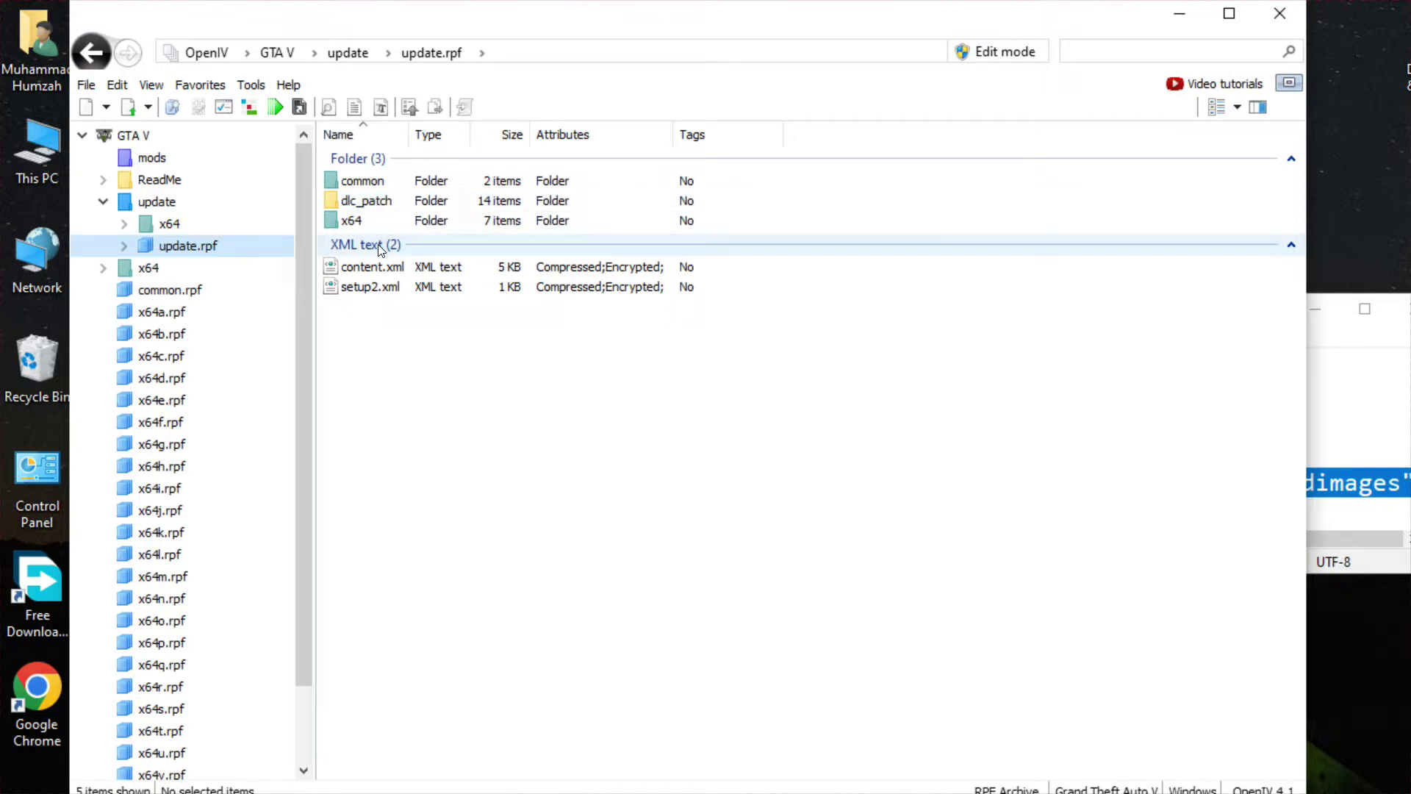
double_click(381, 220)
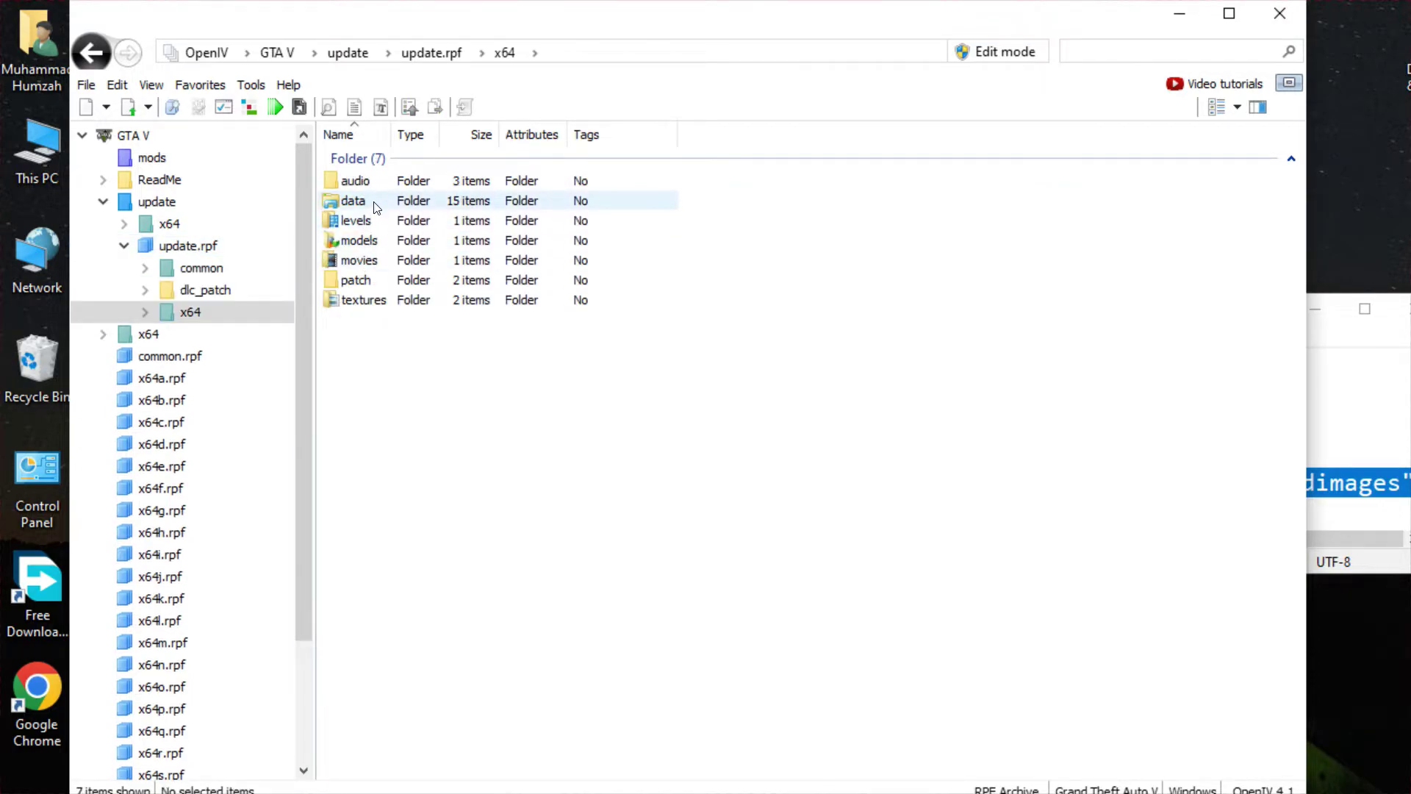
click(371, 206)
double_click(372, 202)
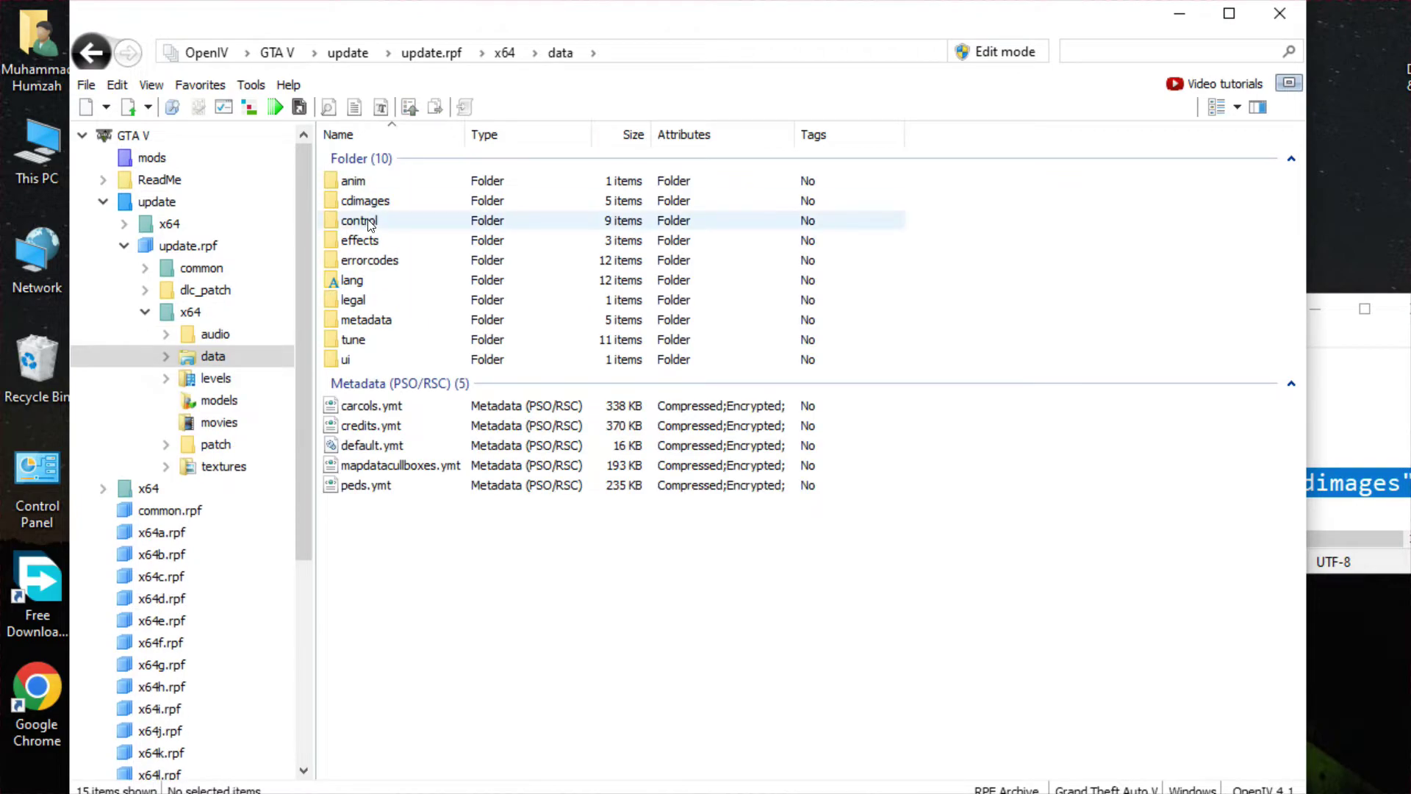
double_click(371, 202)
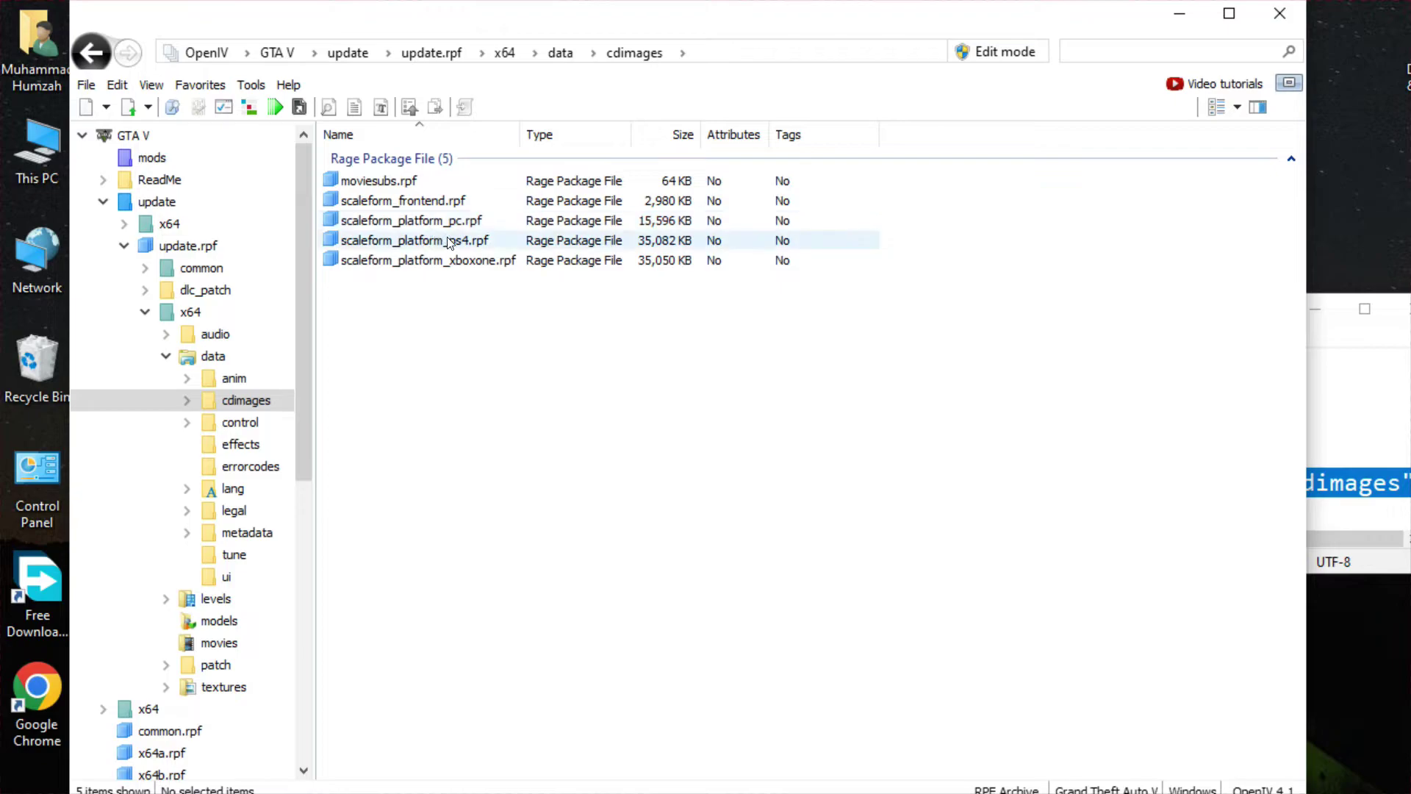
click(455, 209)
double_click(455, 206)
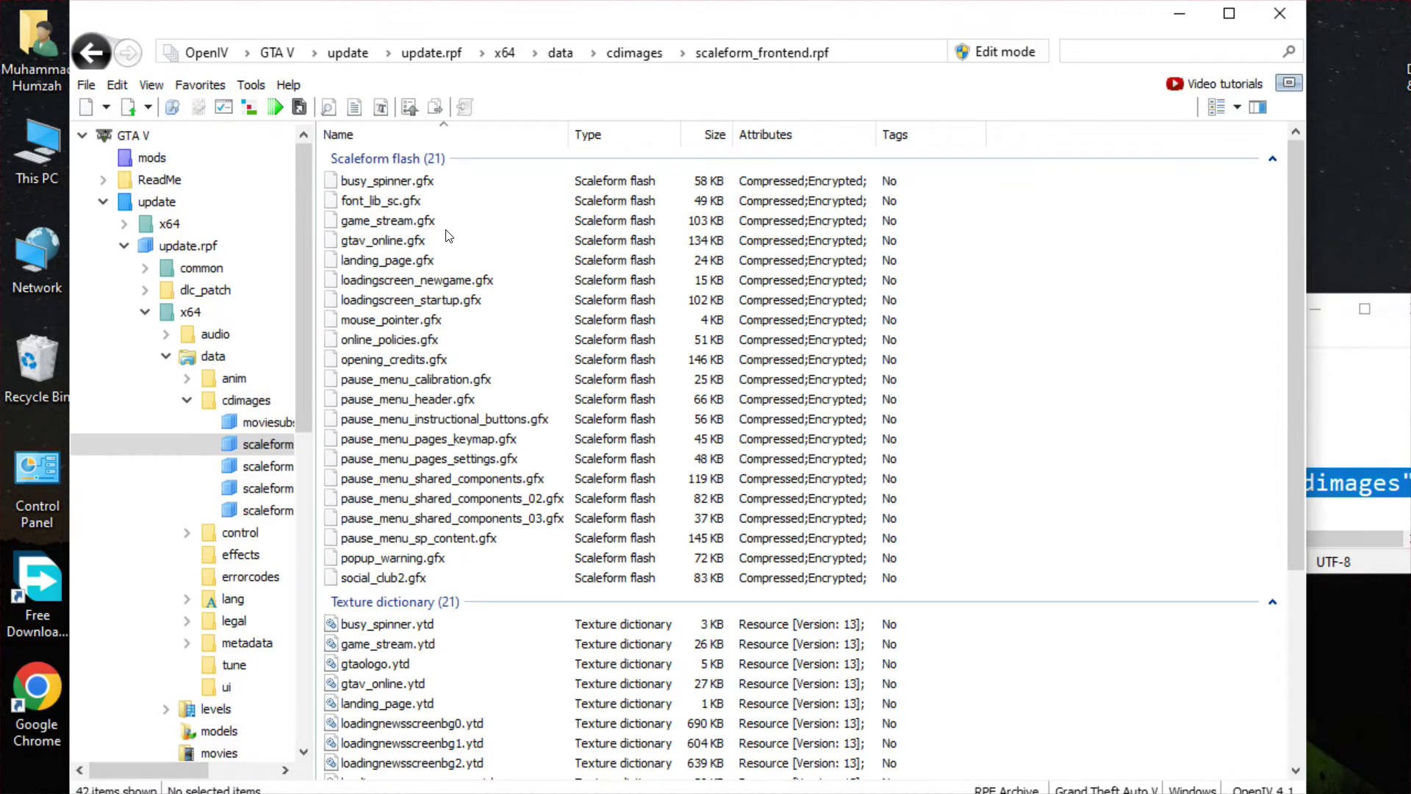
scroll(408, 596, down, 3)
scroll(409, 596, down, 3)
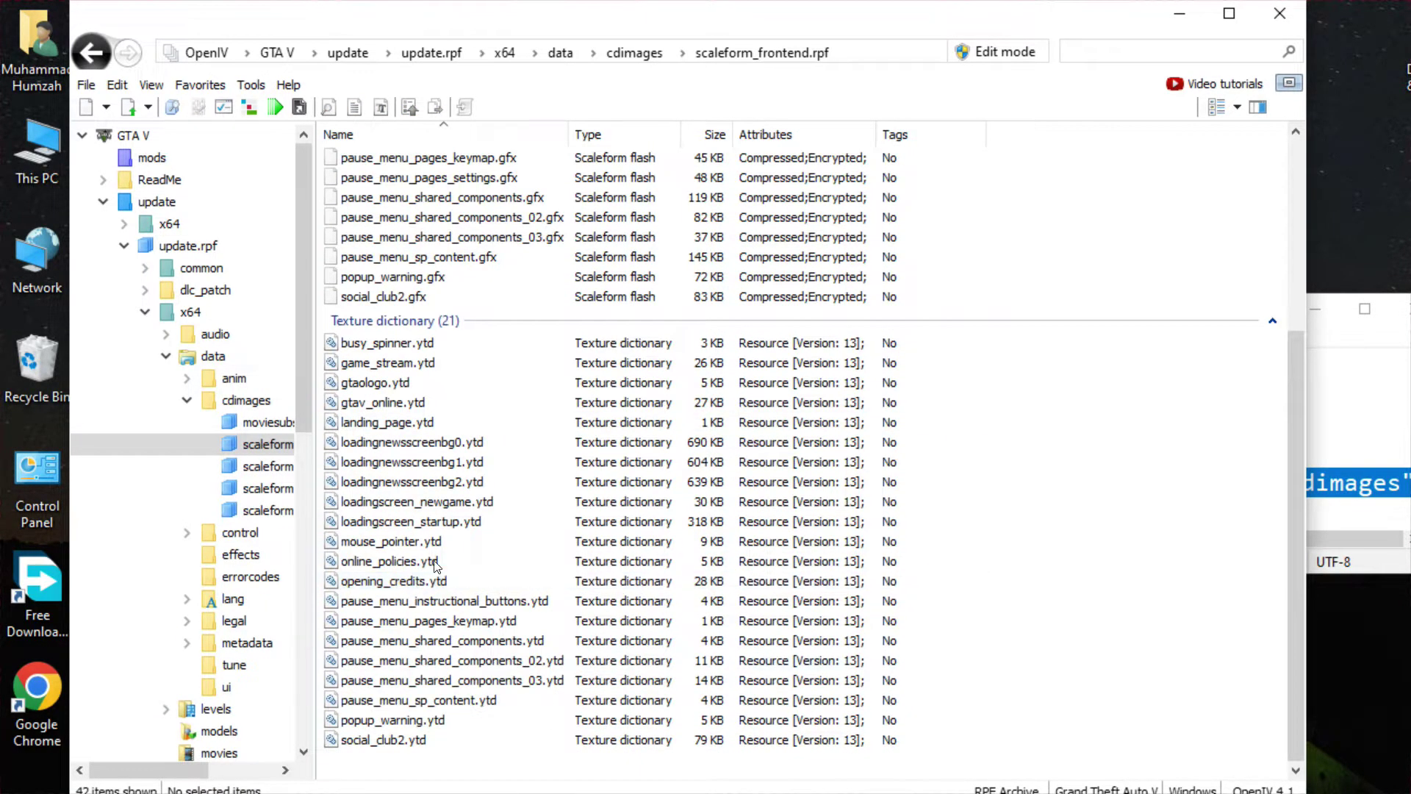
Select loadingscreen_startup.ytd and enable Edit mode, accepting the auto-save warning.
click(458, 523)
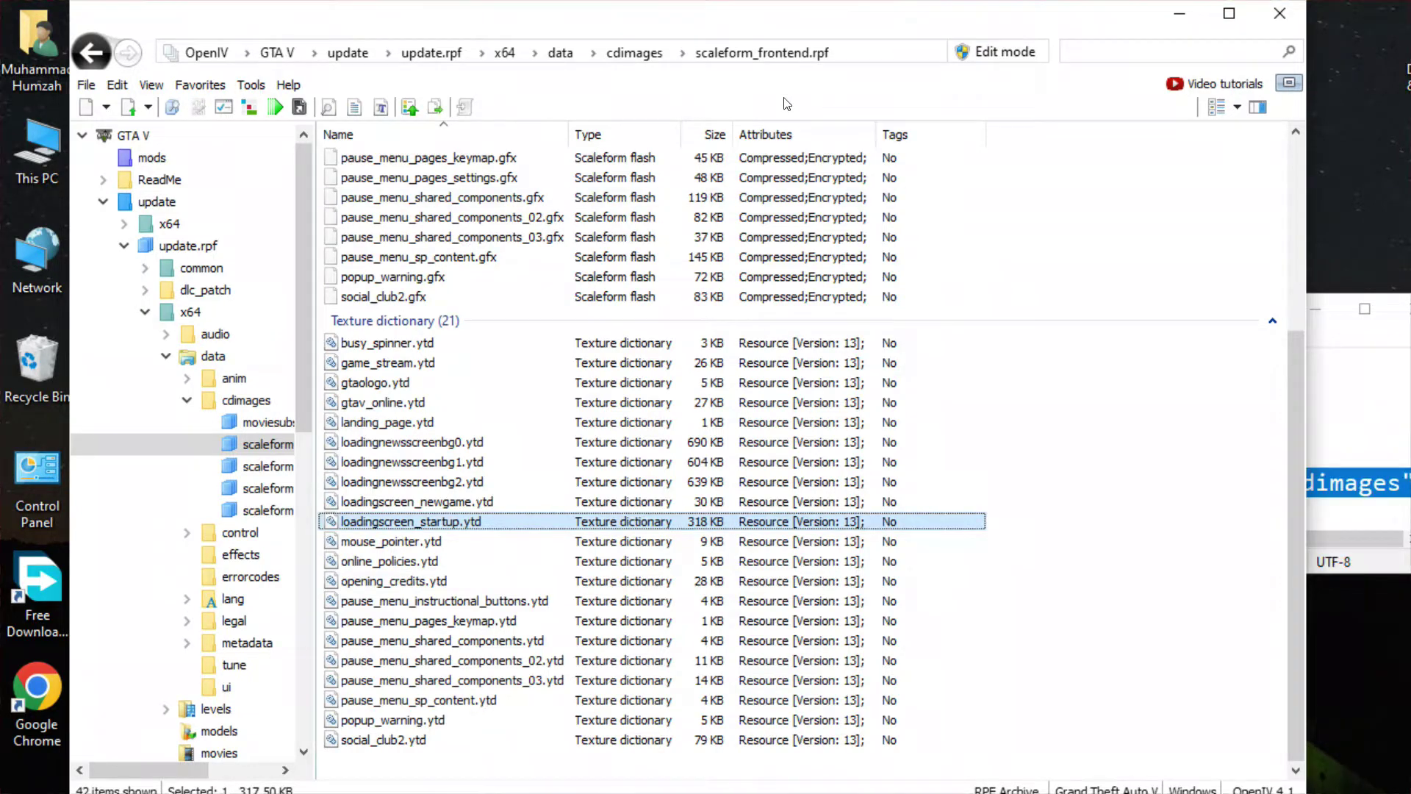
click(989, 59)
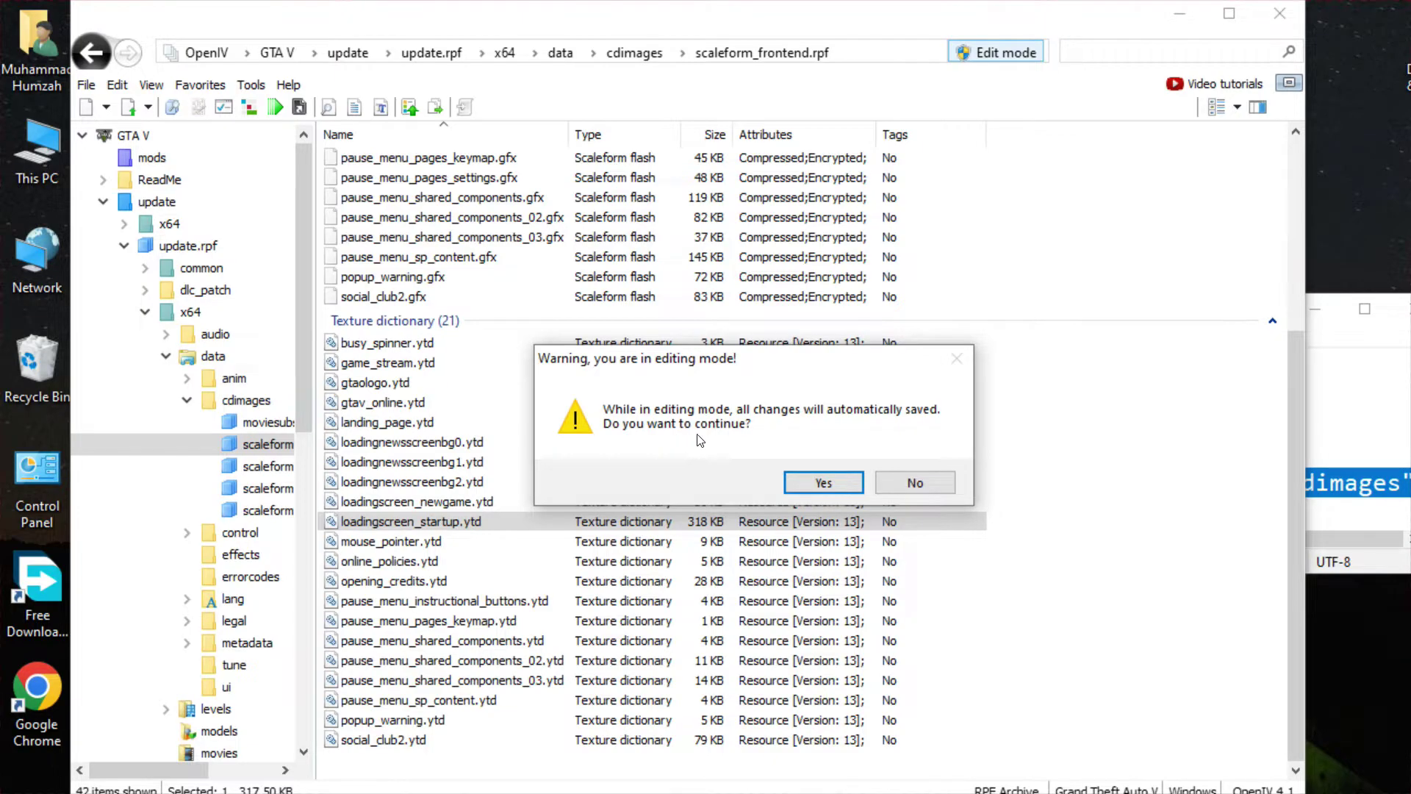
click(812, 482)
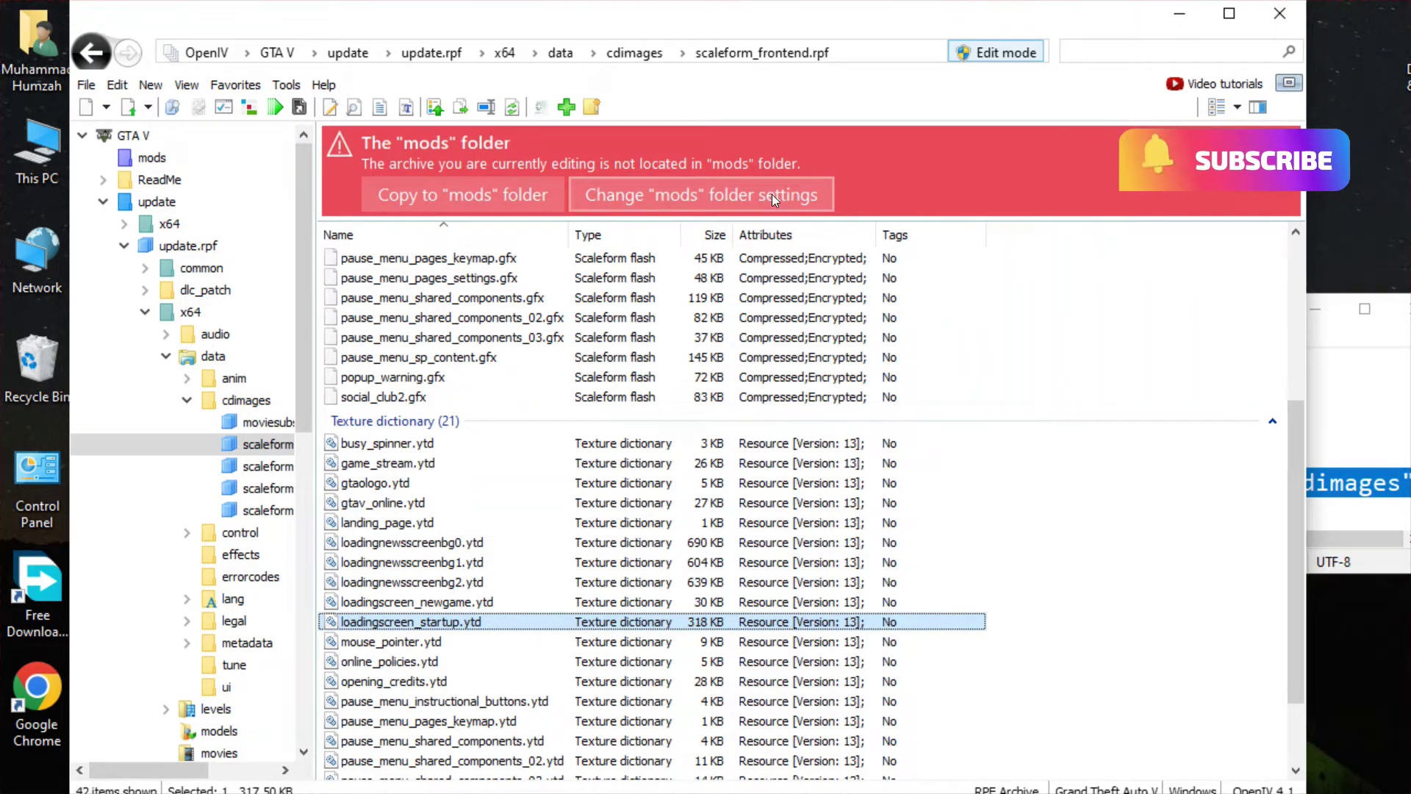
Close the mods folder settings unchanged, then reselect loadingscreen_startup.ytd, keeping its name.
click(710, 194)
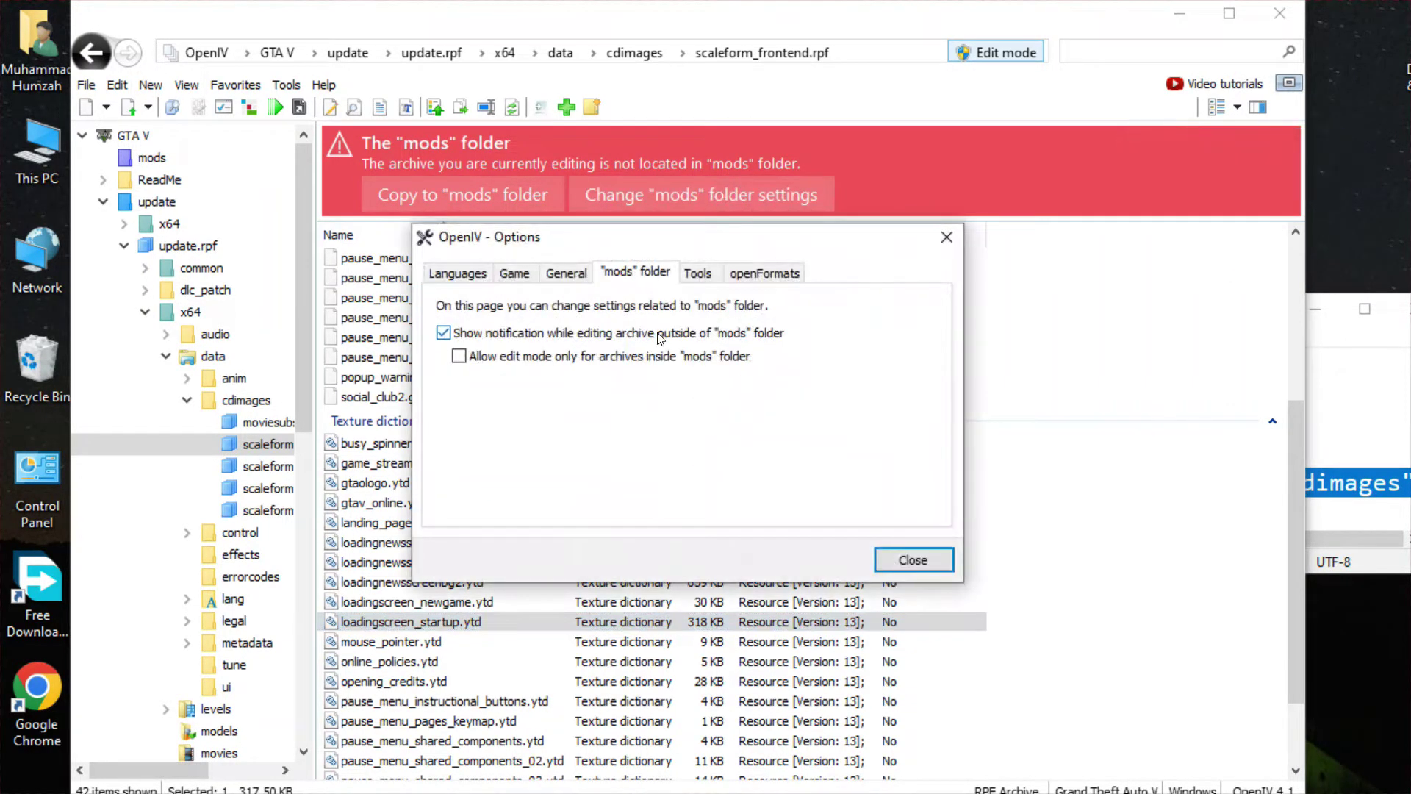
click(946, 236)
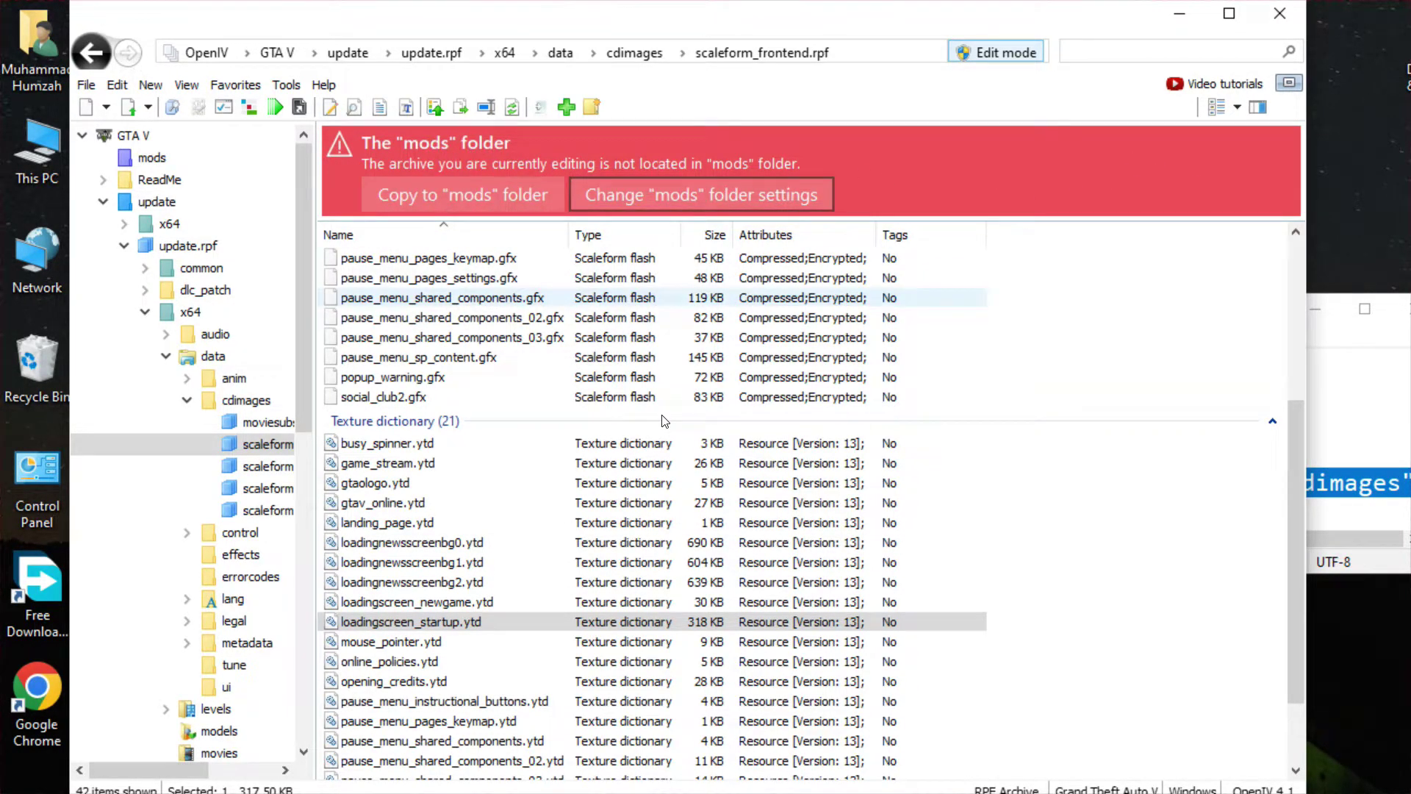
click(376, 623)
click(377, 623)
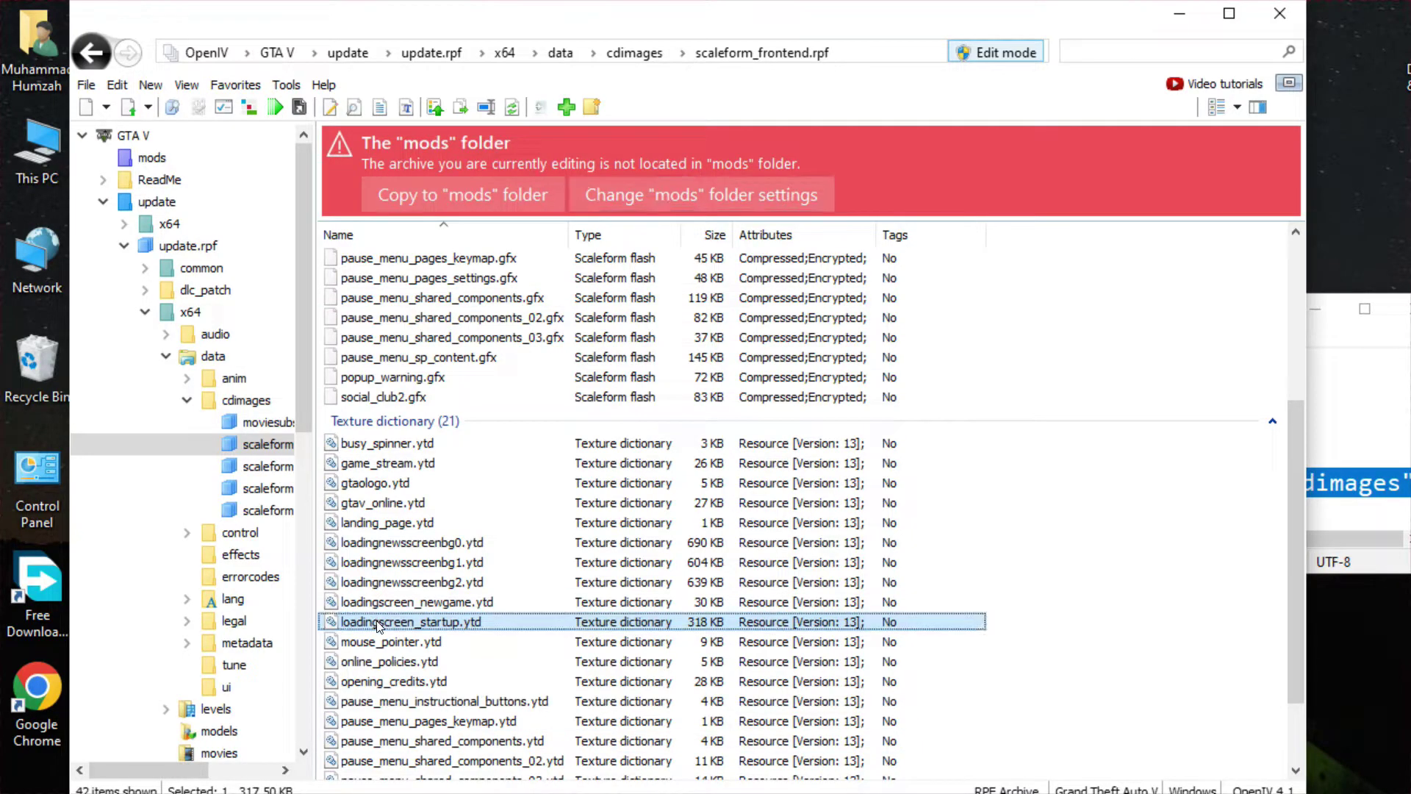
key(Escape)
In the texture editor, swap beach_fg for Desktop\beach_fg (532x1024, DXT5) and save the dictionary.
double_click(505, 622)
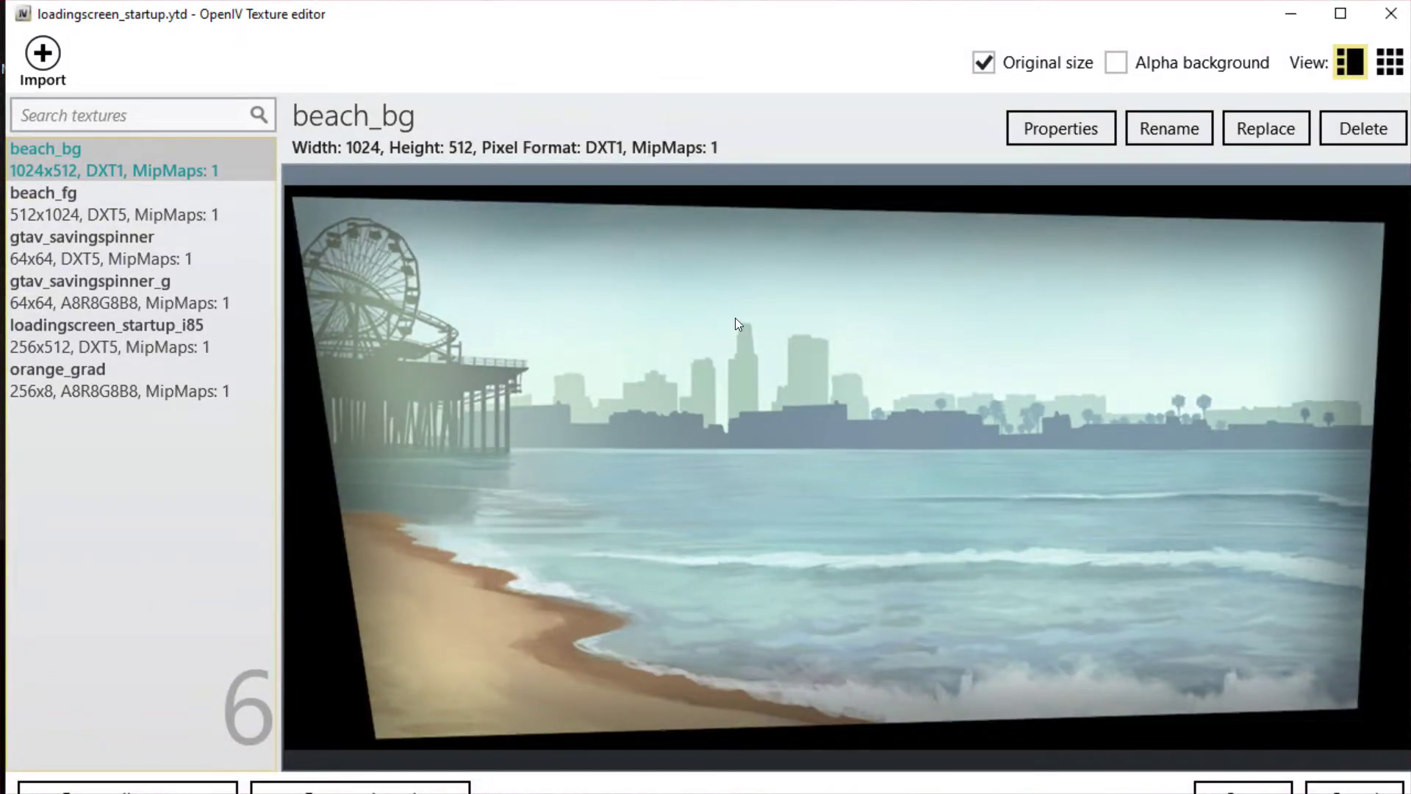
click(98, 204)
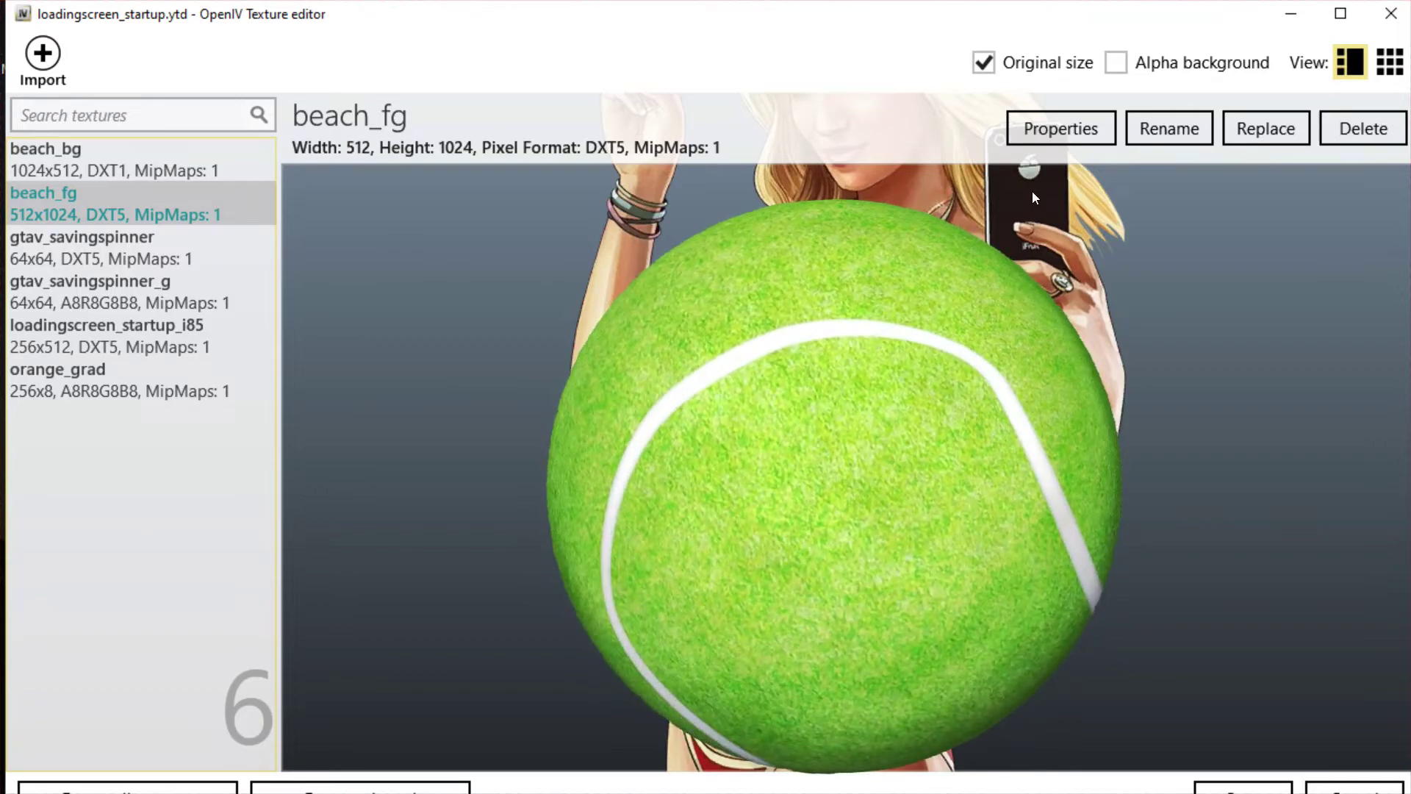
click(1236, 131)
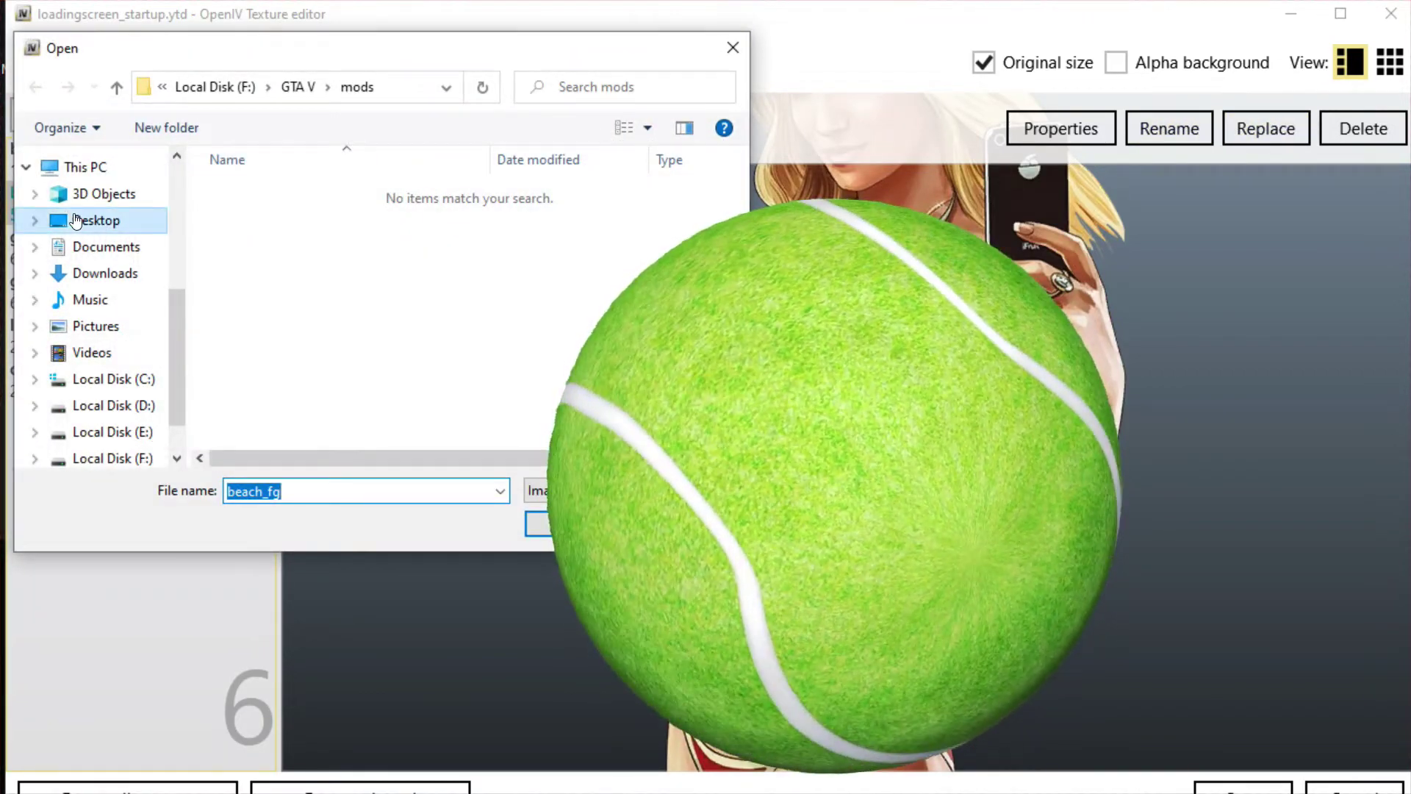
click(76, 221)
click(264, 213)
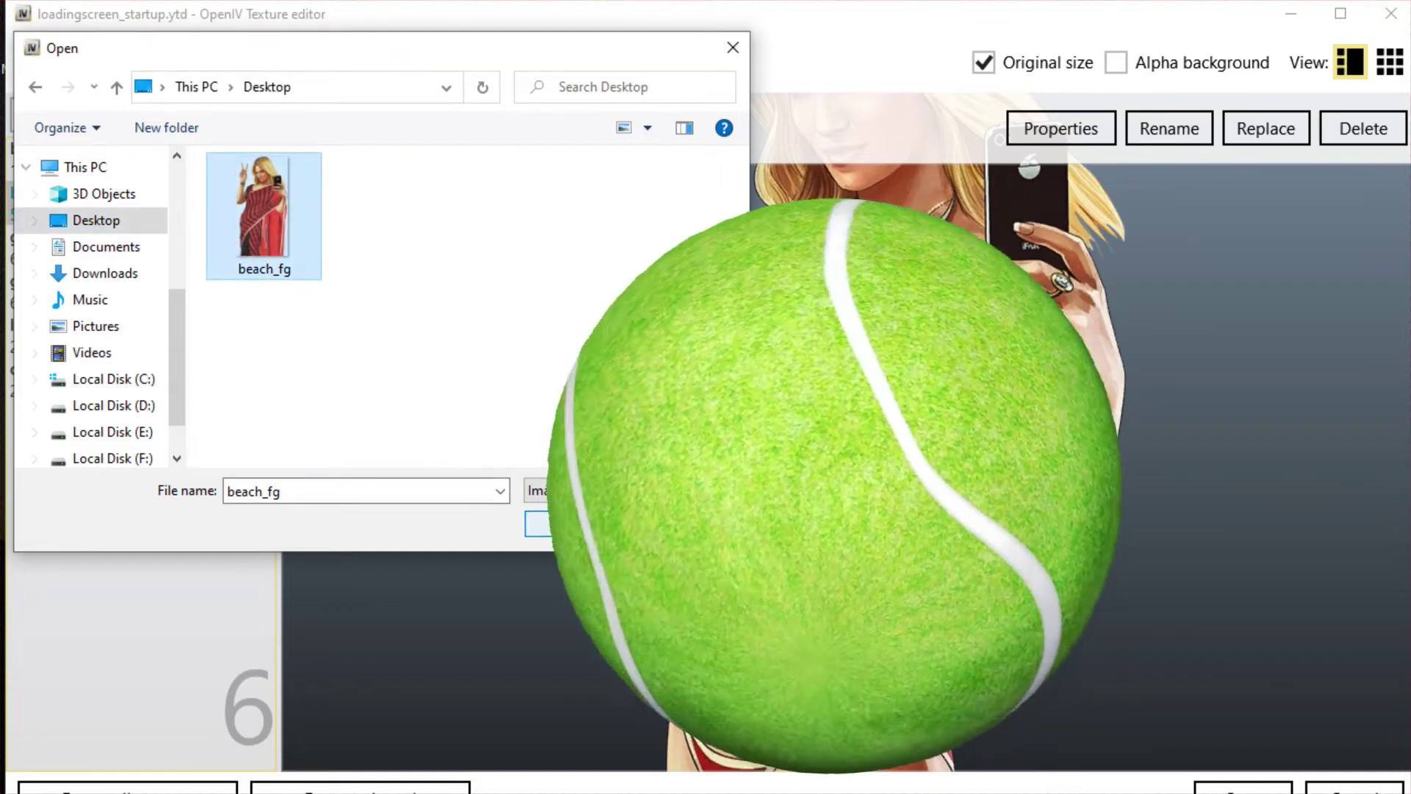
click(579, 518)
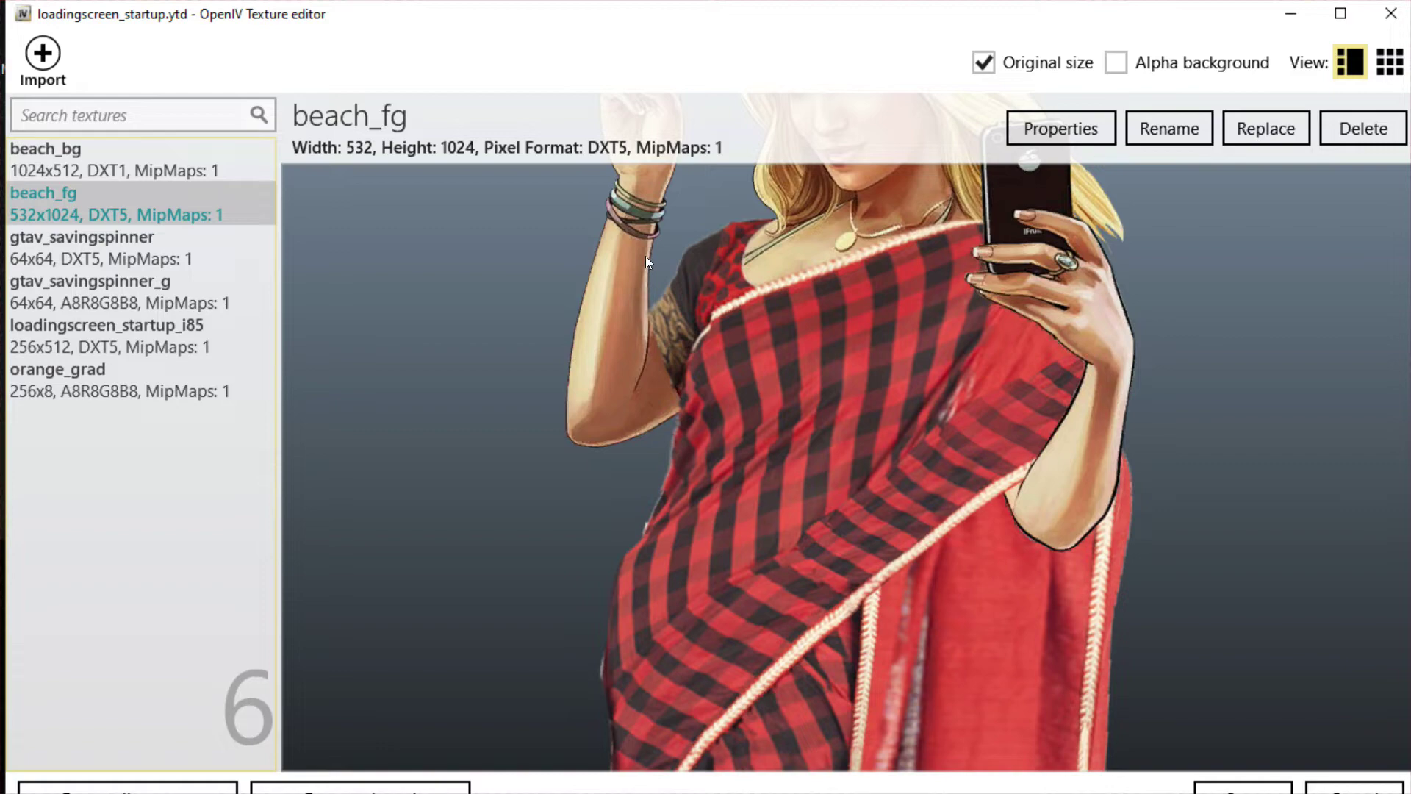
click(1338, 15)
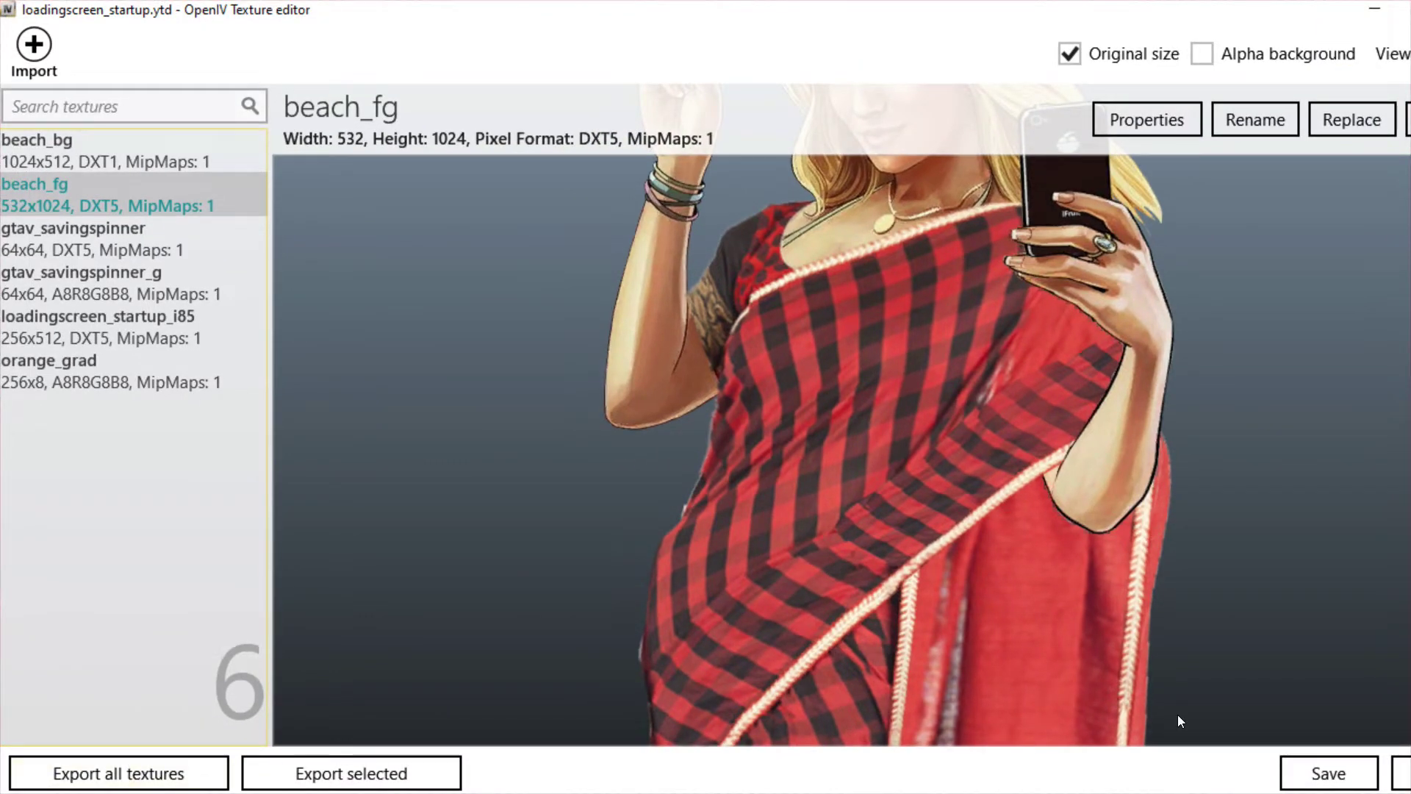
click(1326, 774)
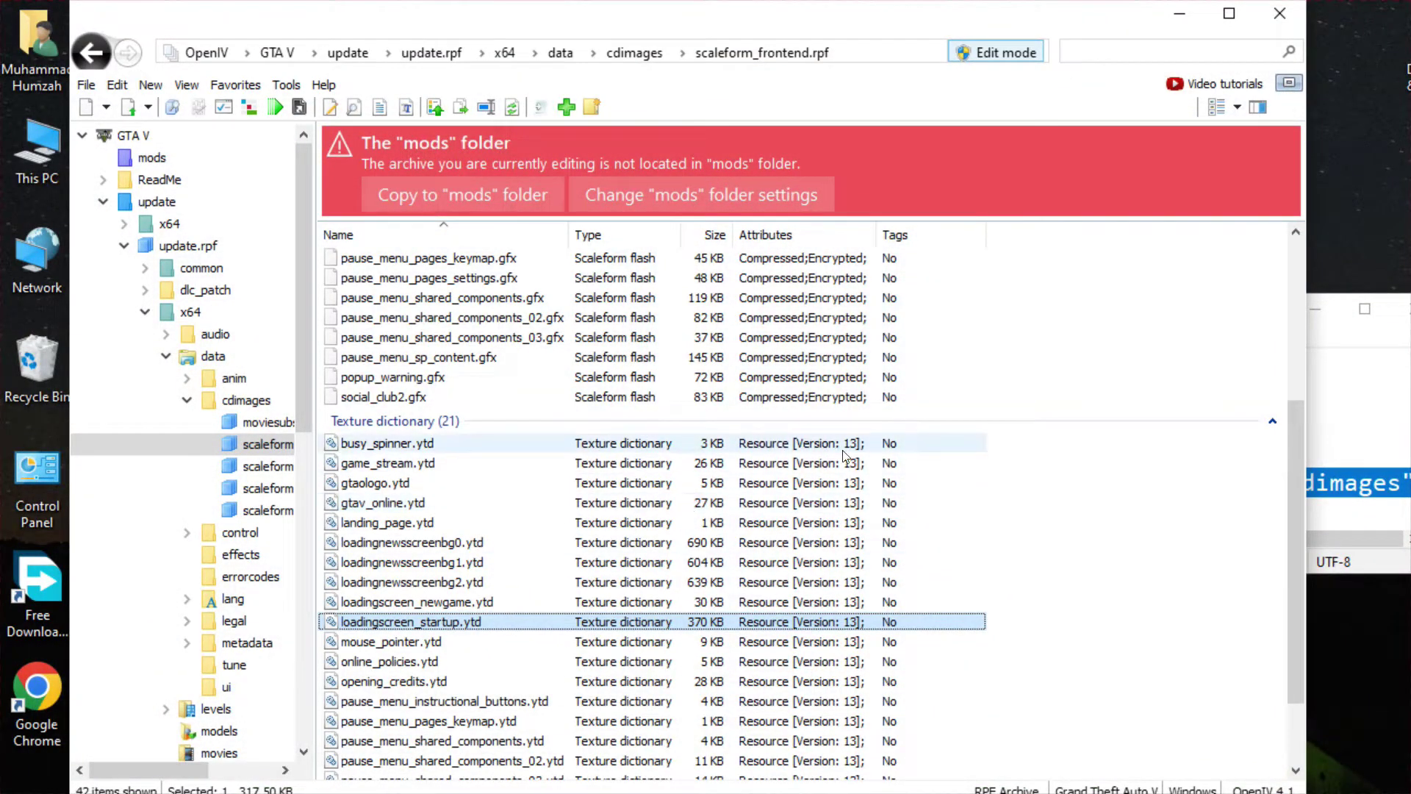
Close OpenIV and scroll the Notepad notes down to the final step 7.
click(1279, 15)
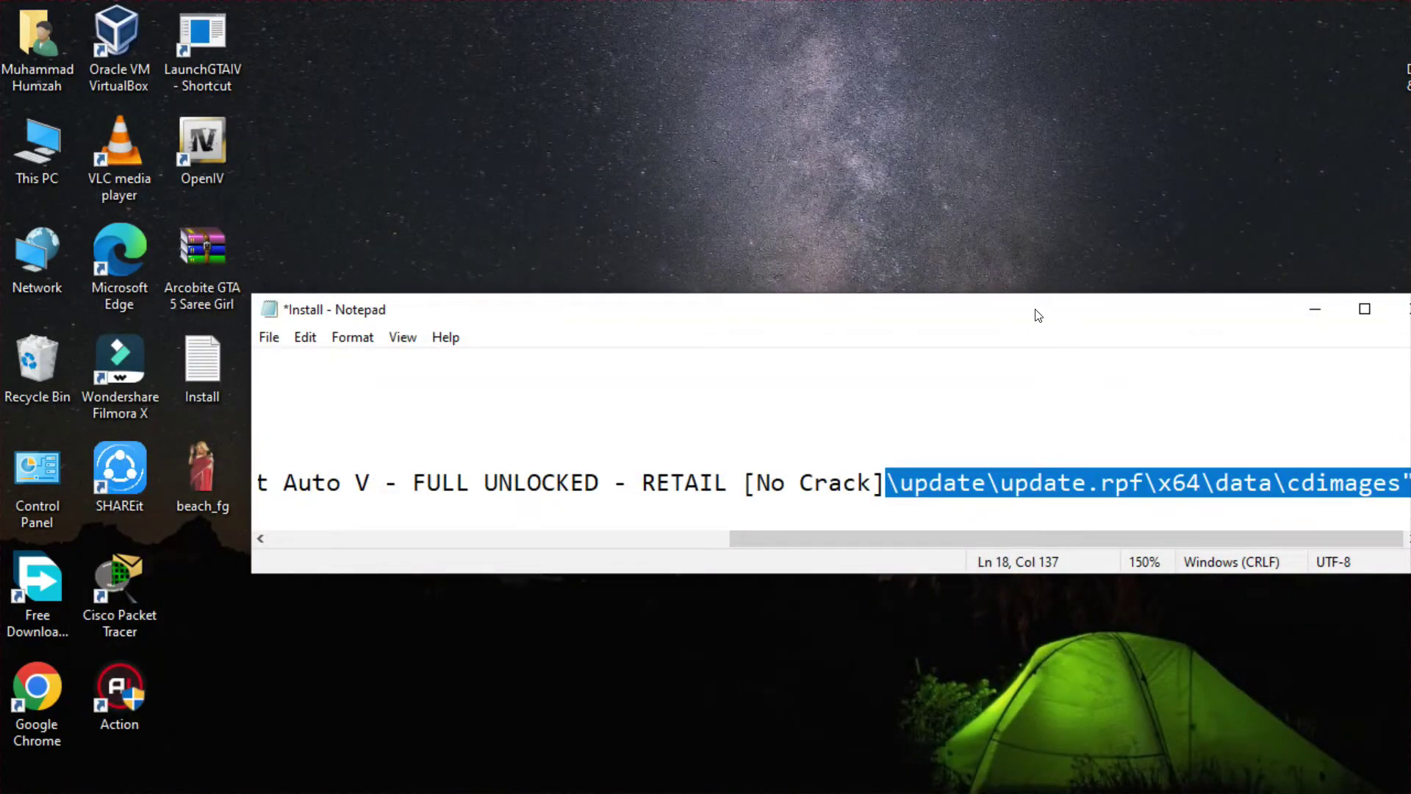
drag(1038, 316, 996, 301)
click(1122, 468)
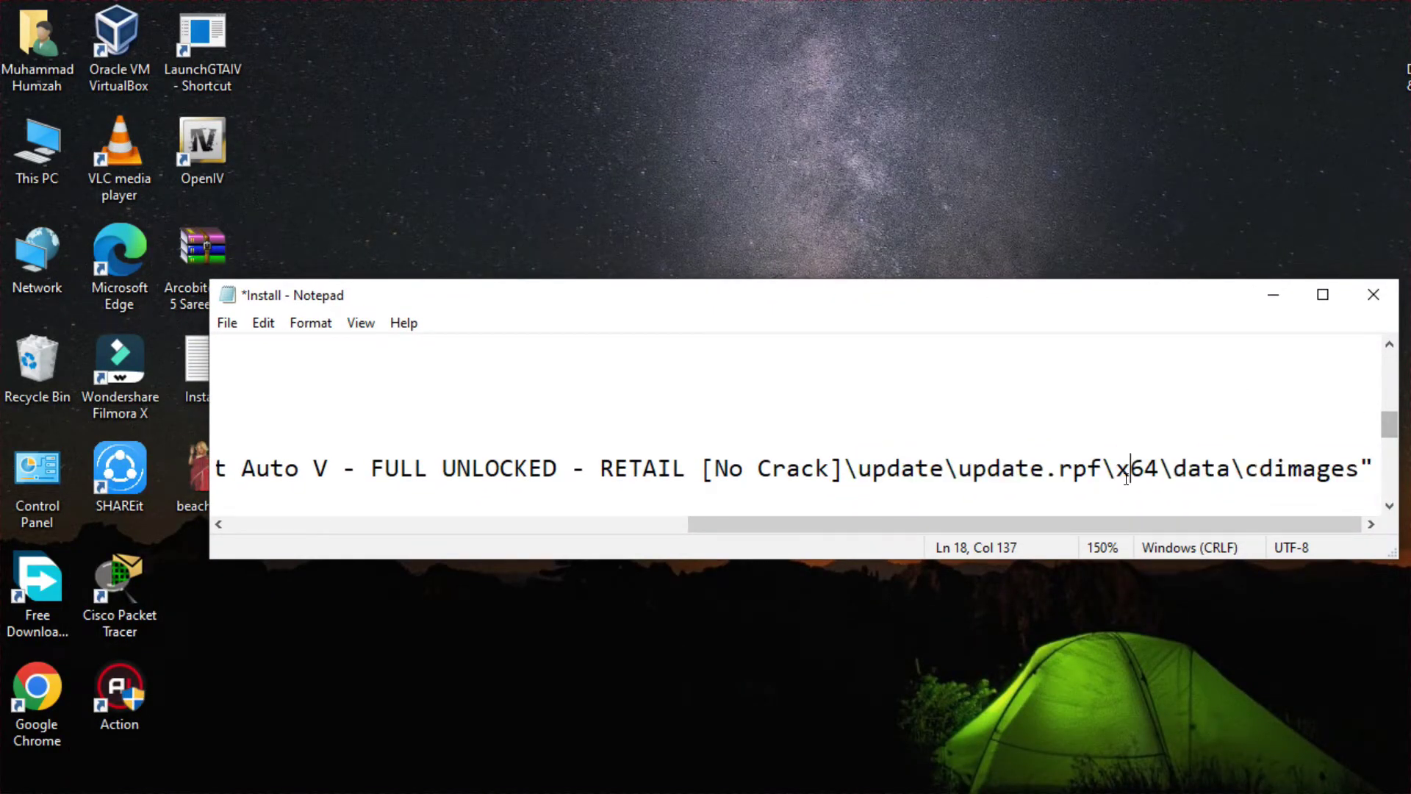
key(ctrl+End)
key(Down)
key(Down)
key(Down)
key(Down)
key(Down)
key(Down)
key(Down)
key(Down)
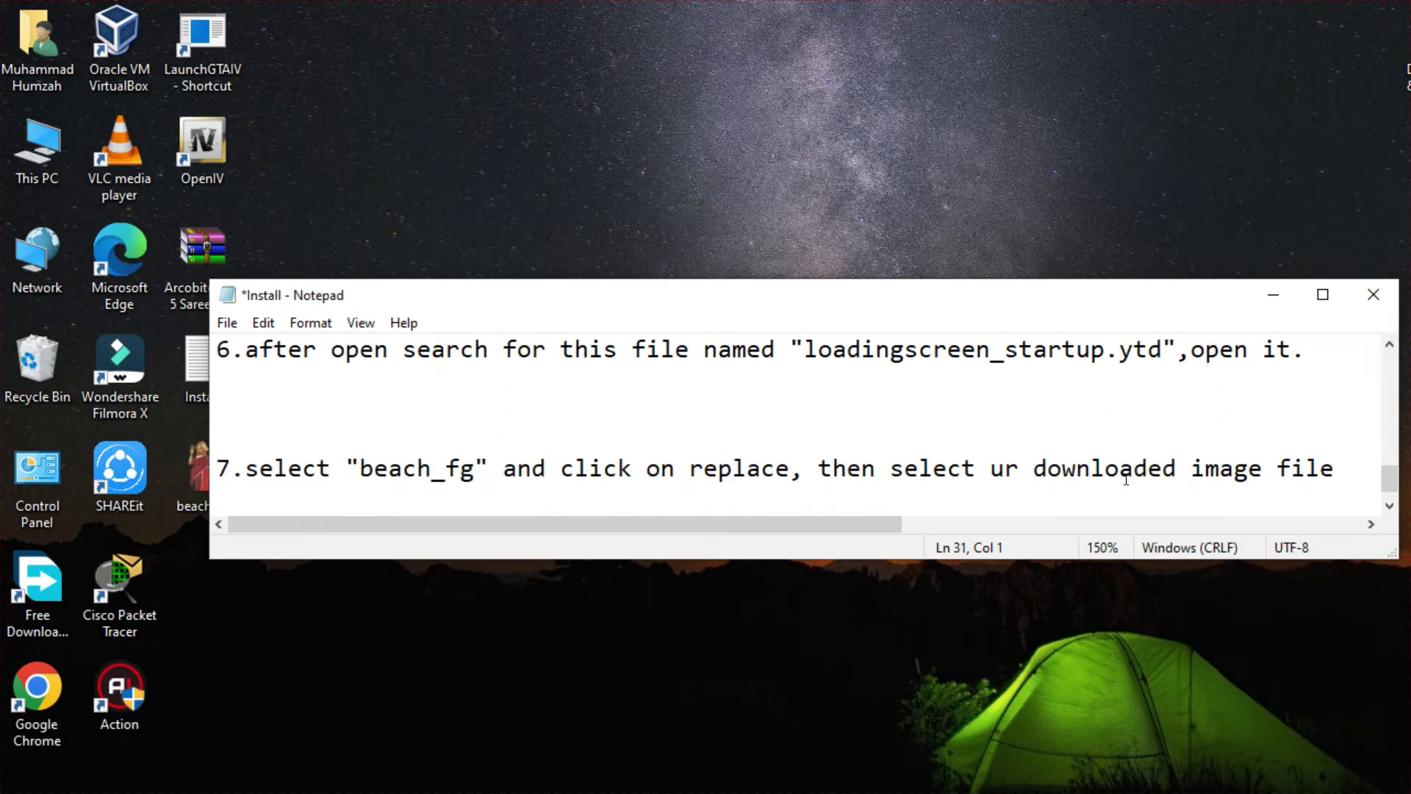
key(Down)
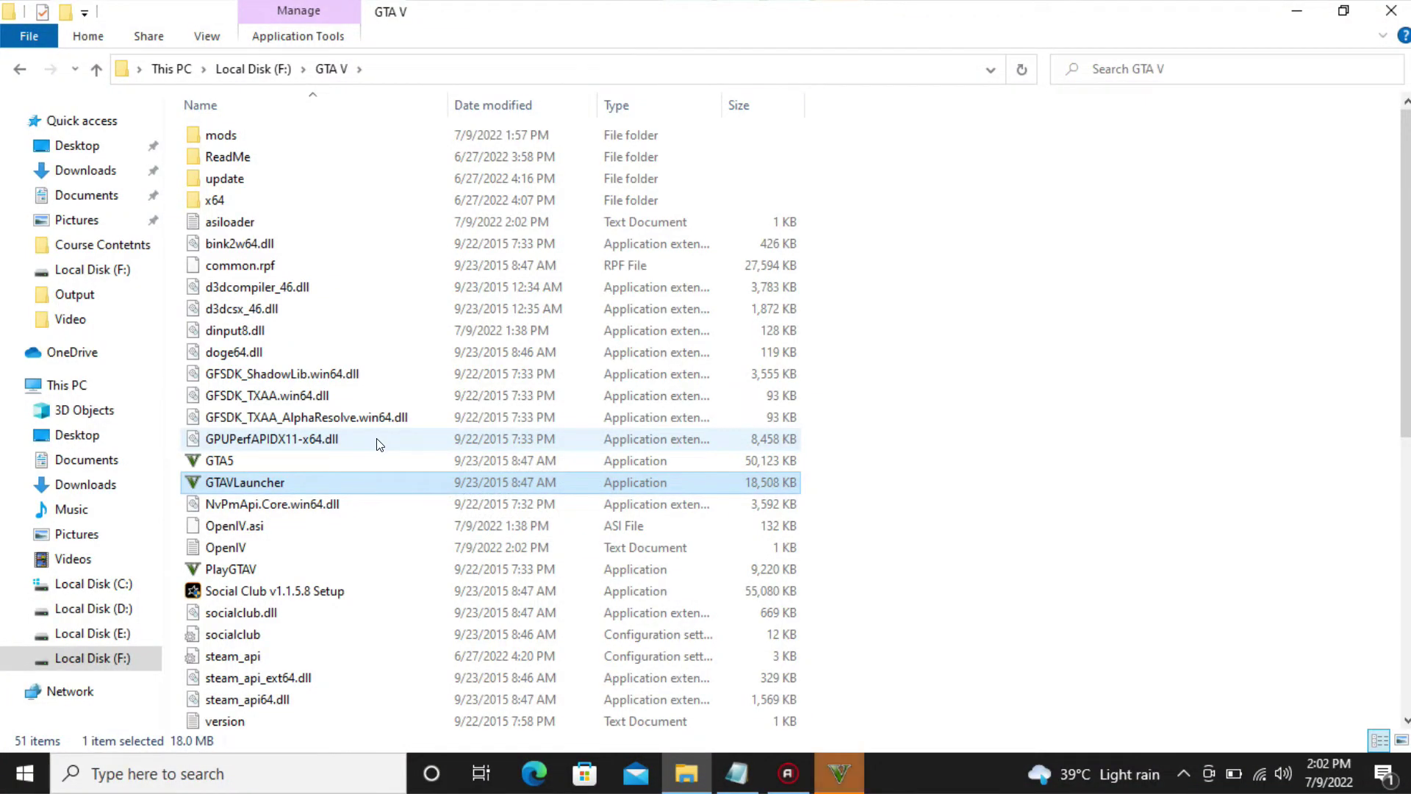